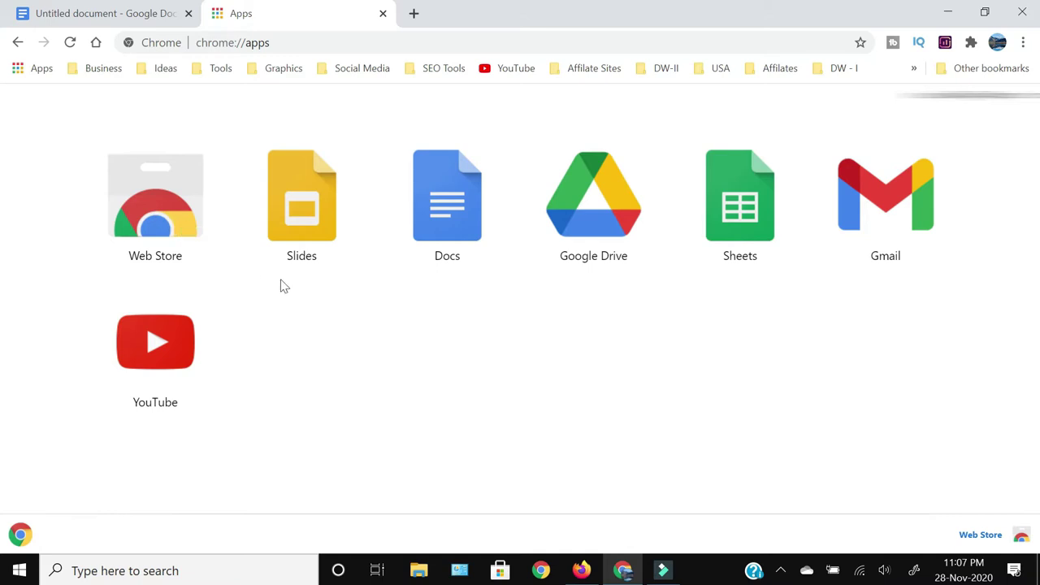
Create a blank document in Google Docs and name it "My First Document on Google Docs".
left_click(469, 217)
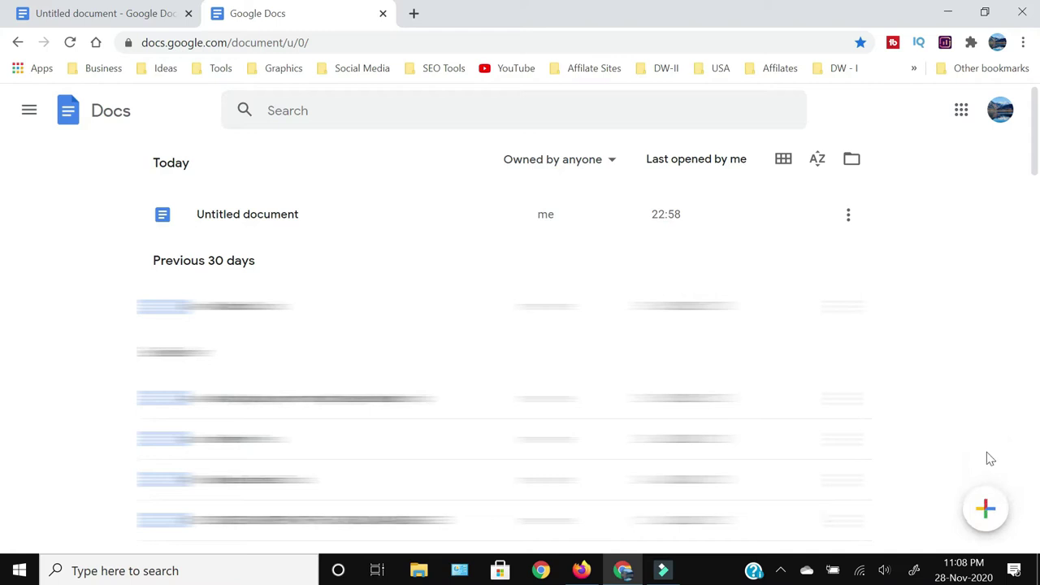
left_click(987, 508)
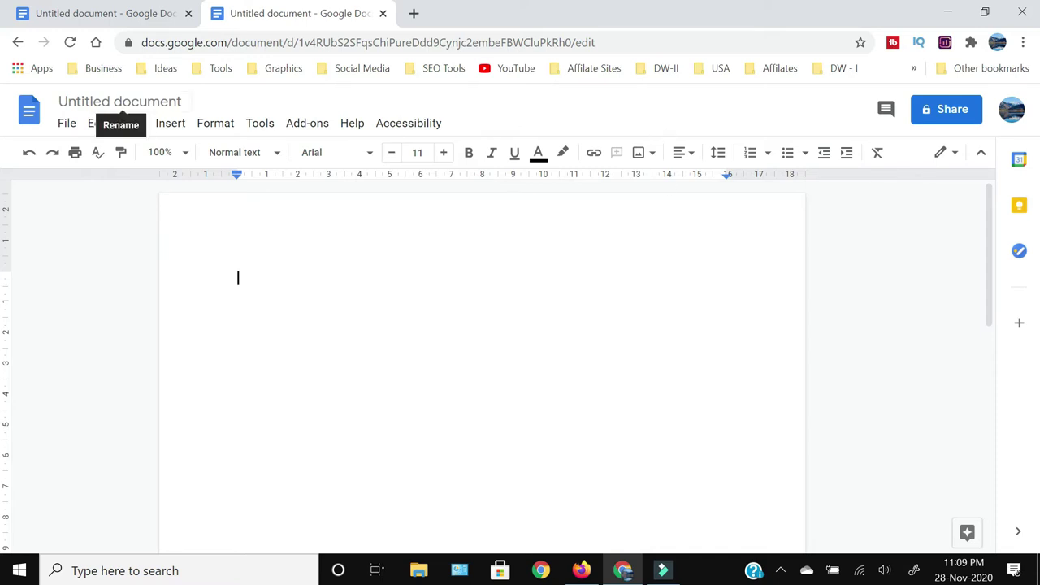
left_click(110, 101)
left_click(138, 325)
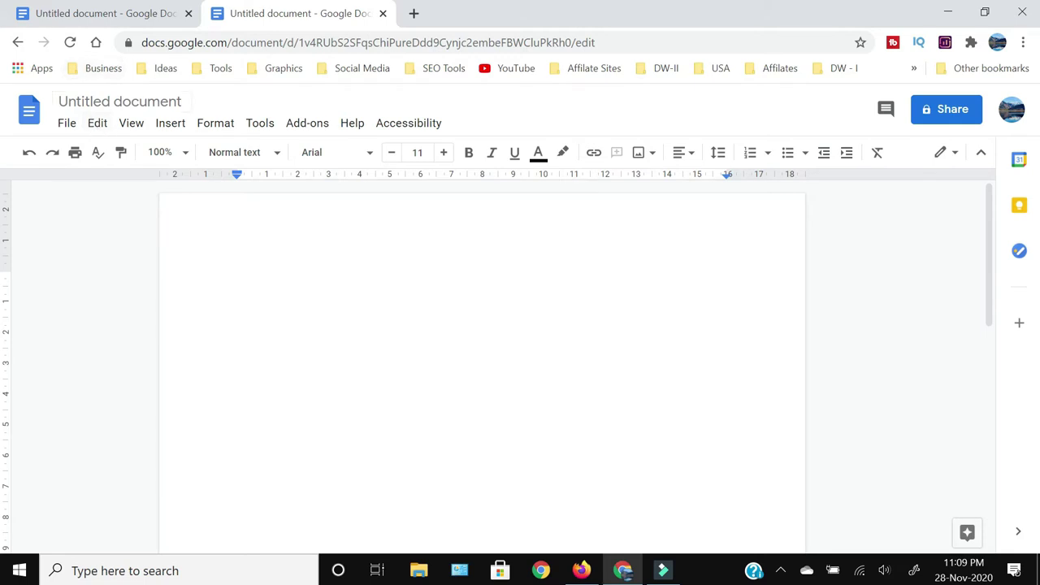
left_click(121, 102)
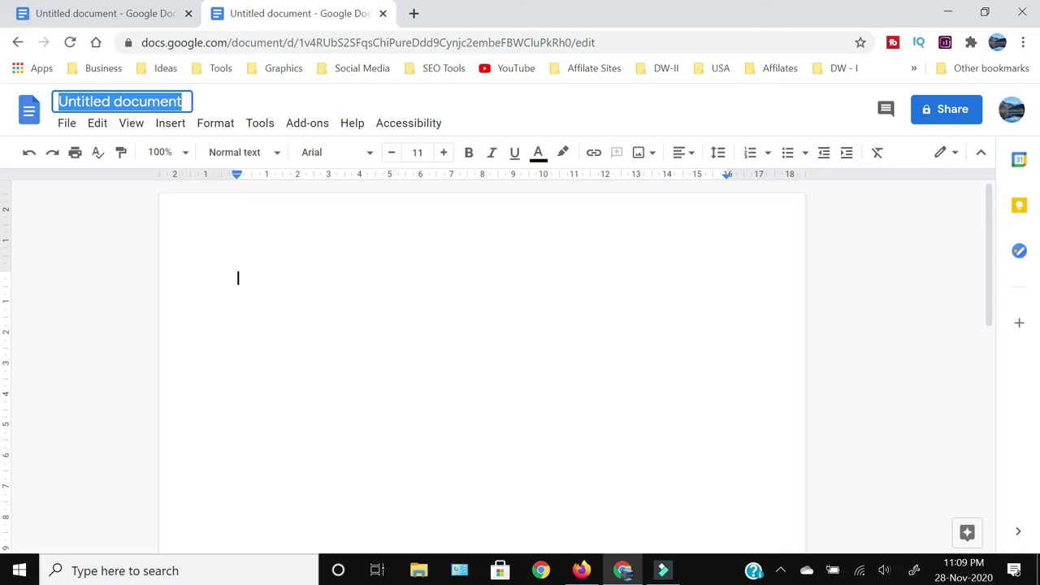
type("My First Document on")
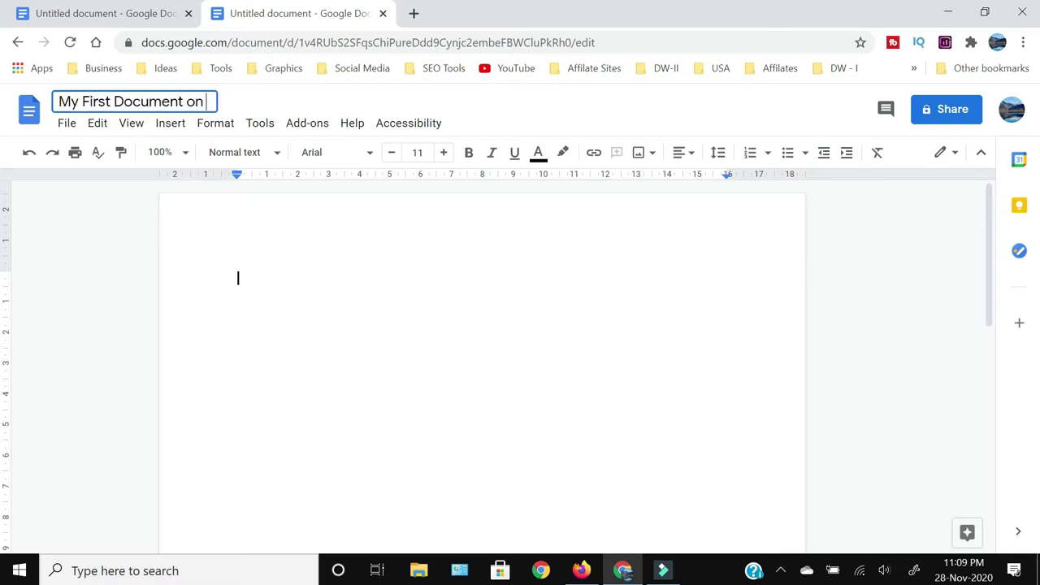
type(" Google Docs")
left_click(334, 252)
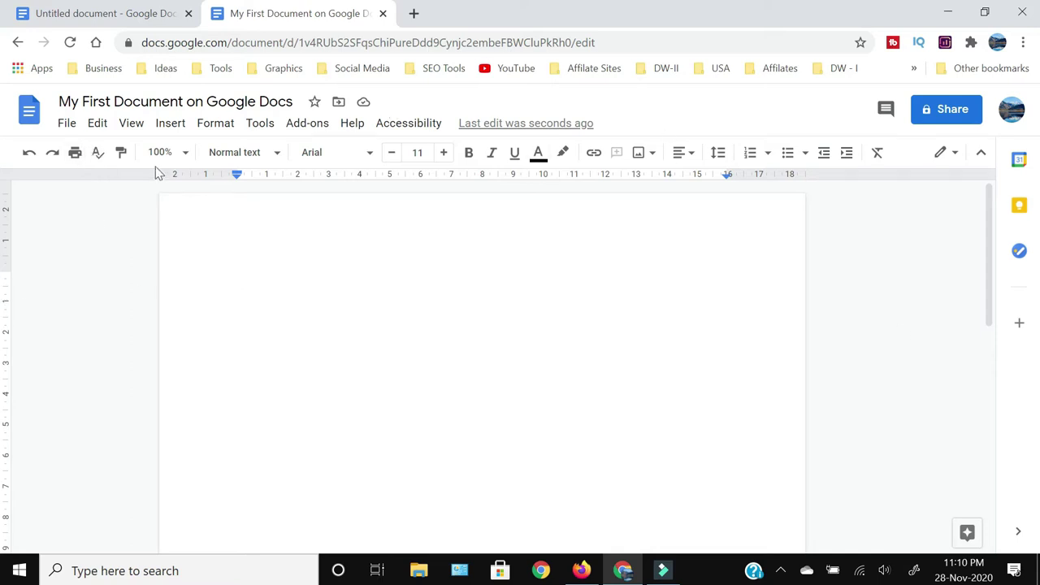
Examine the document's folder location, the folders it can be moved to and its cloud save status.
left_click(148, 101)
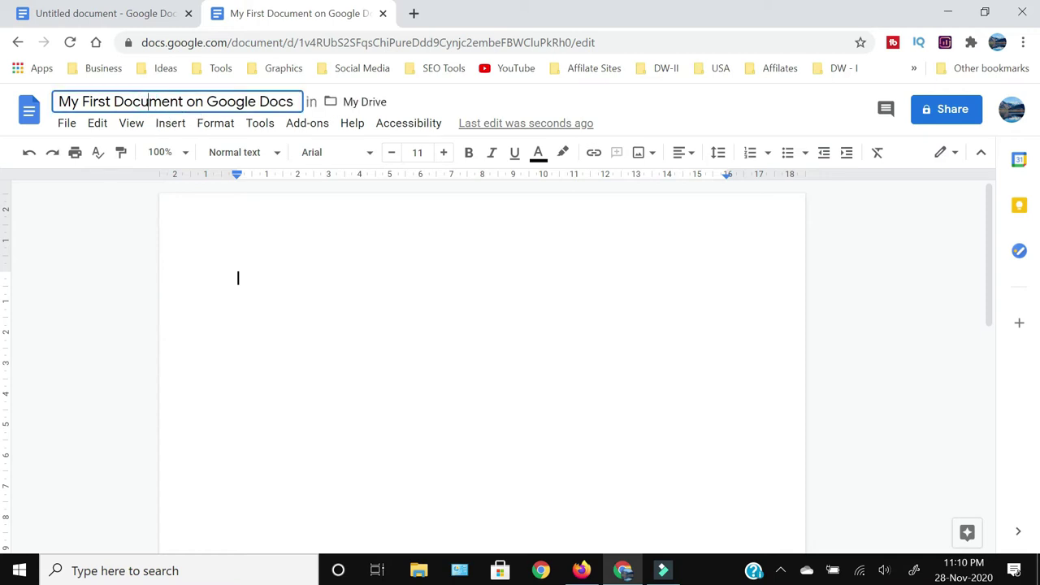
left_click(262, 278)
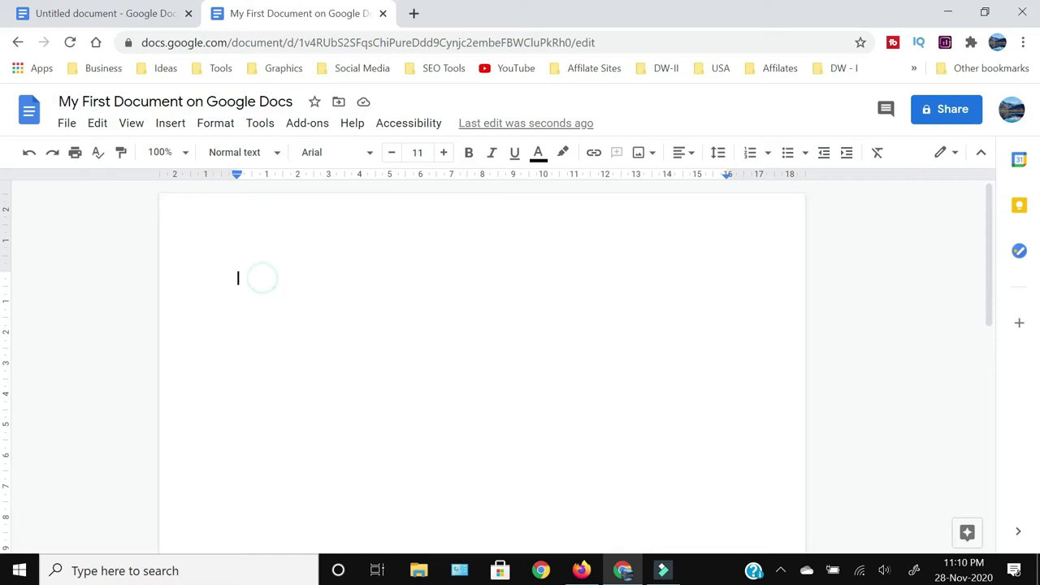
left_click(339, 104)
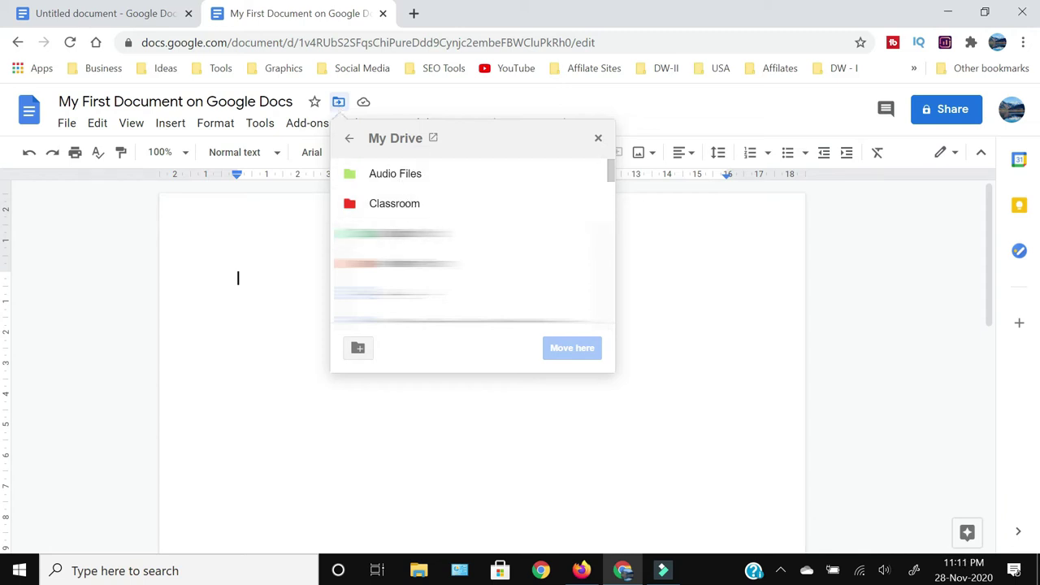
left_click(274, 246)
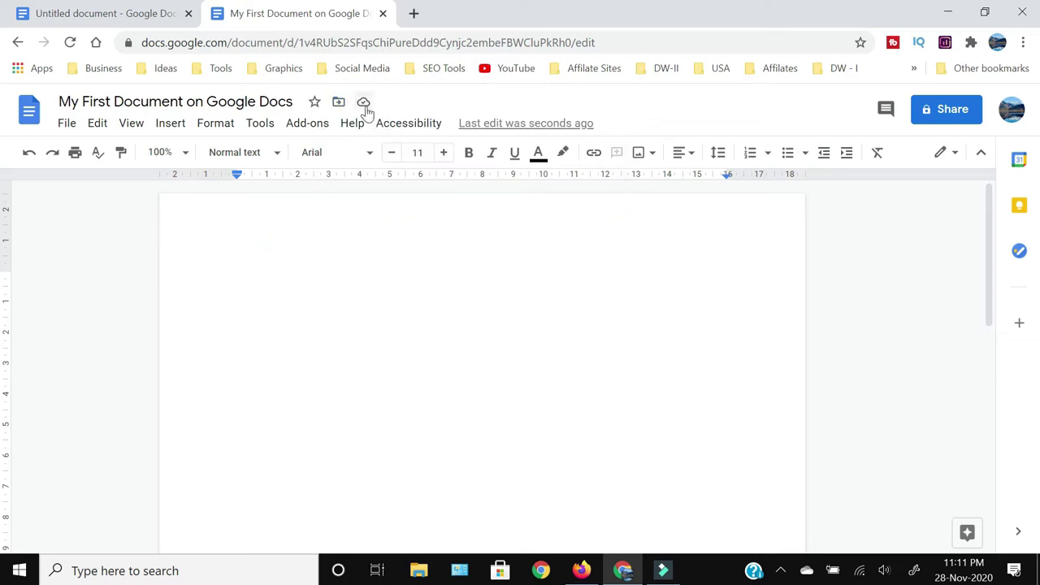
mouse_move(365, 108)
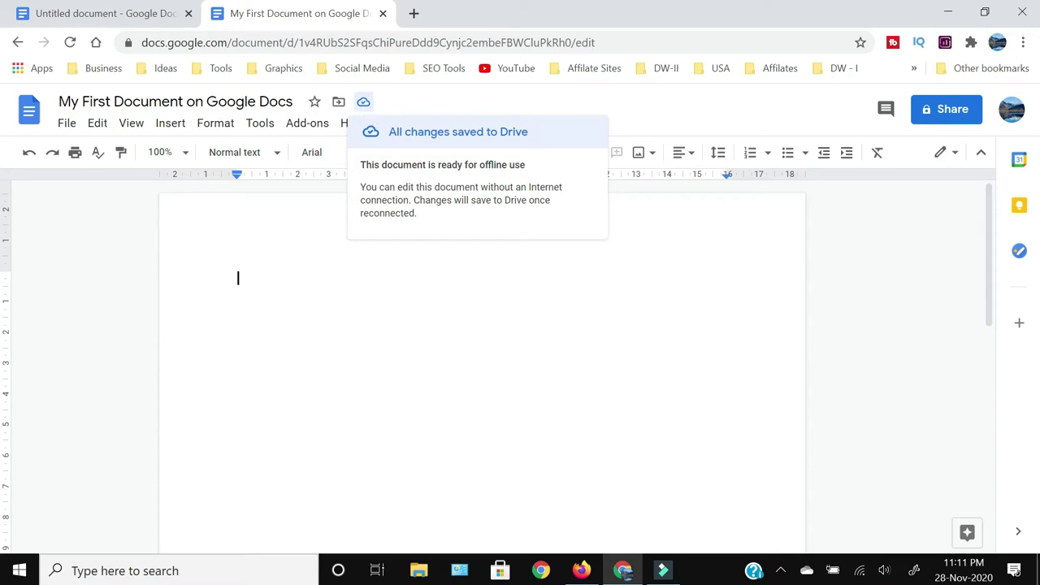
left_click(452, 353)
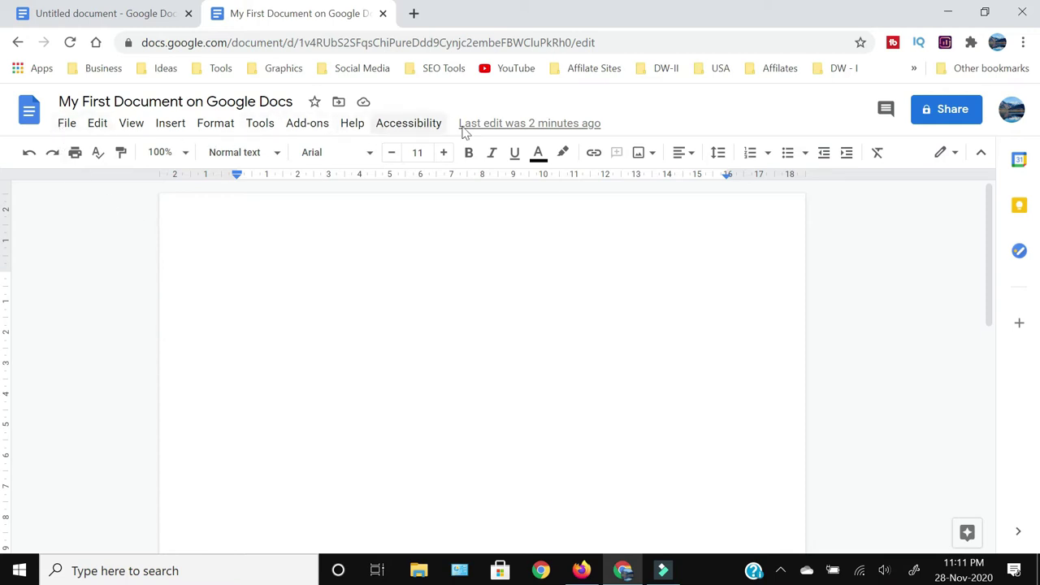
left_click(66, 124)
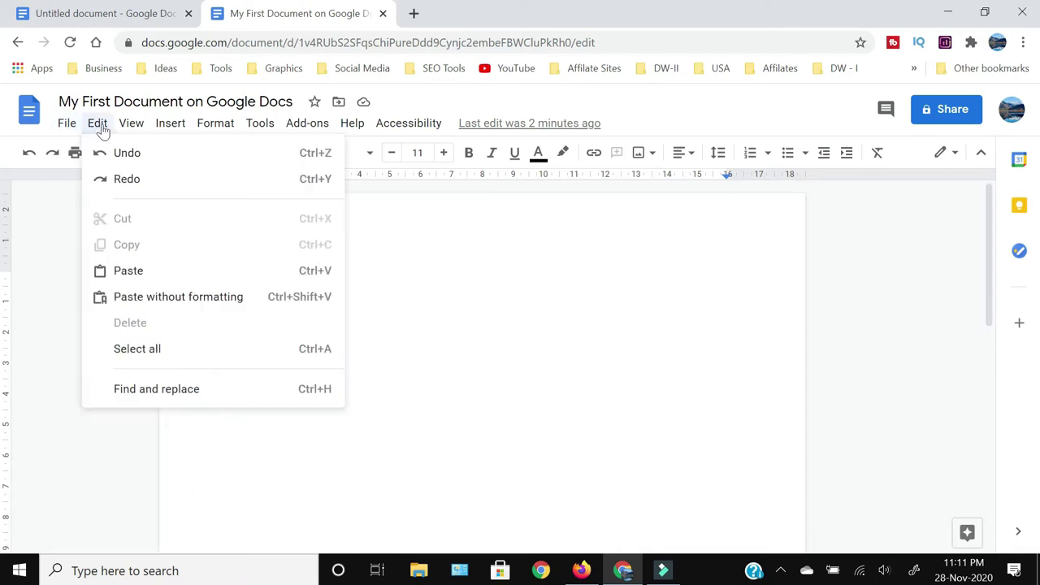
mouse_move(120, 130)
mouse_move(159, 130)
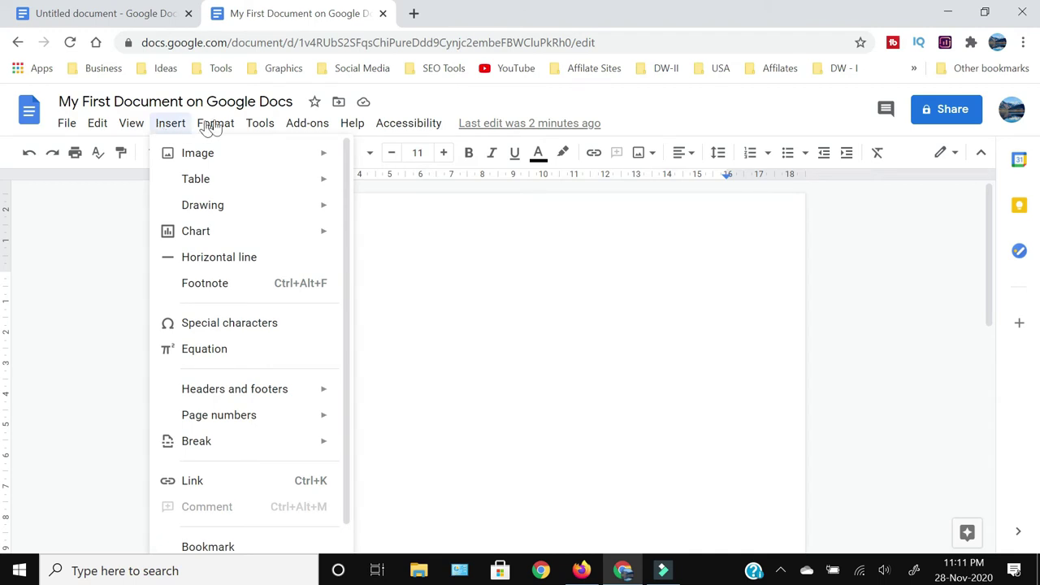
mouse_move(216, 128)
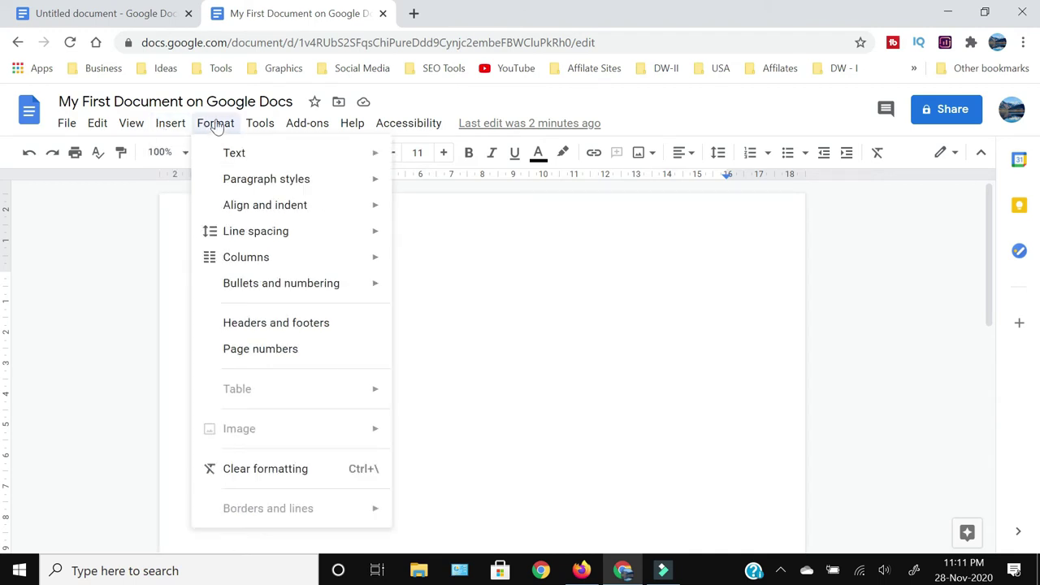
left_click(216, 129)
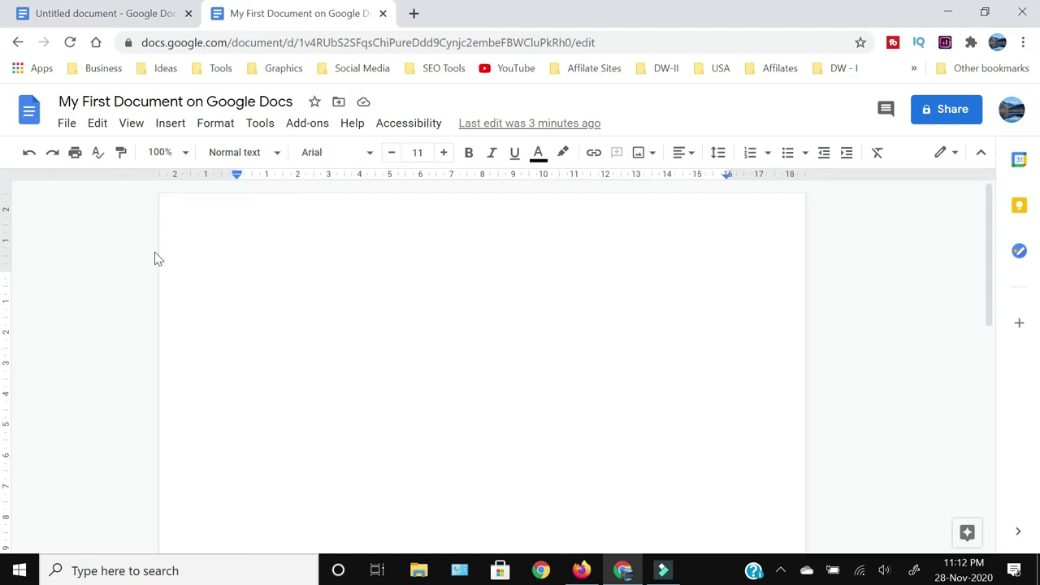
Open the page setup, choose portrait orientation with A4 paper size, and view the available page colours.
left_click(72, 126)
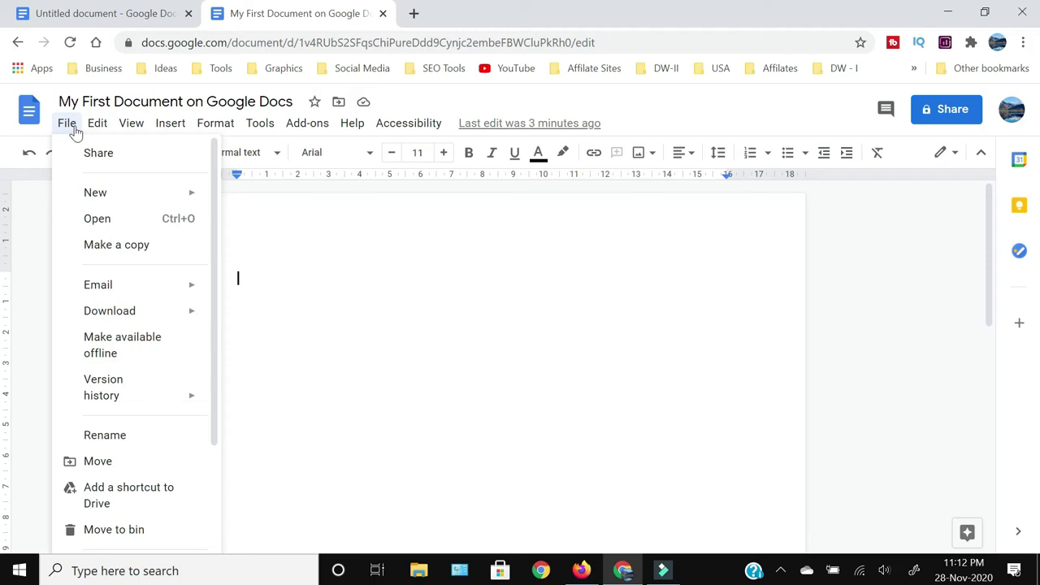
mouse_move(155, 312)
scroll(155, 317, "down", 2)
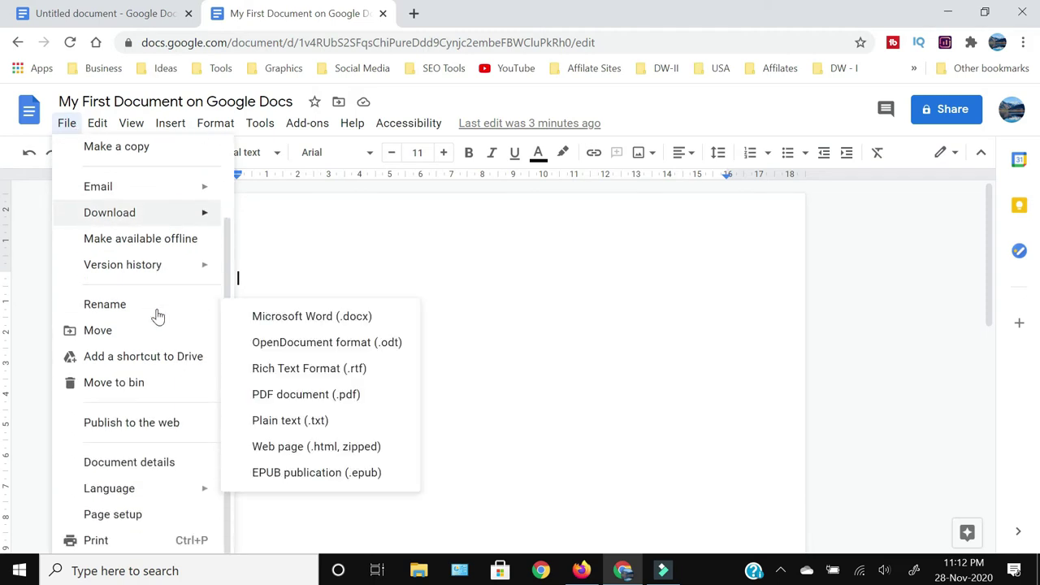
left_click(144, 518)
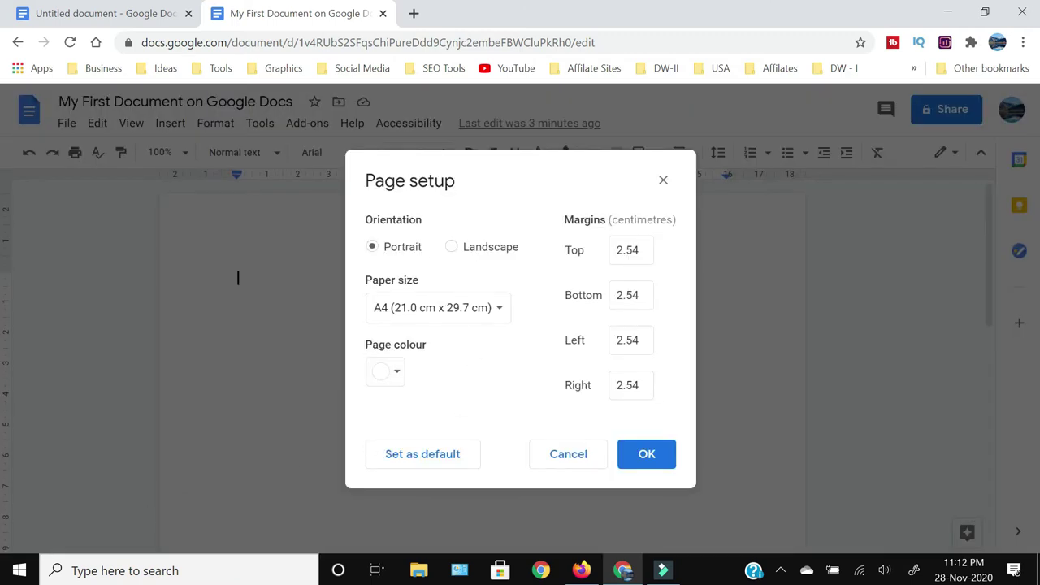
left_click(491, 256)
left_click(382, 248)
left_click(428, 318)
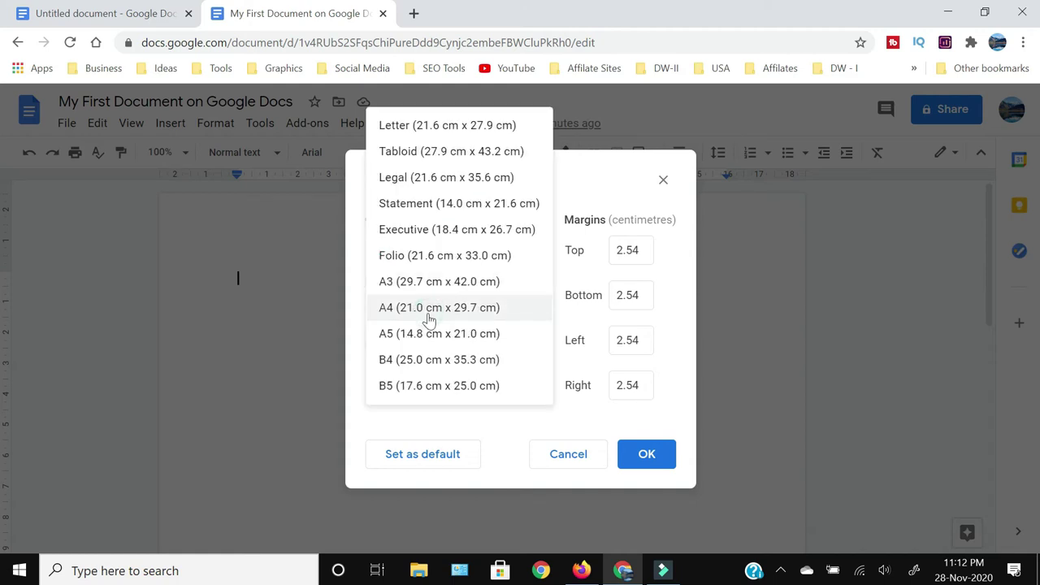
left_click(429, 317)
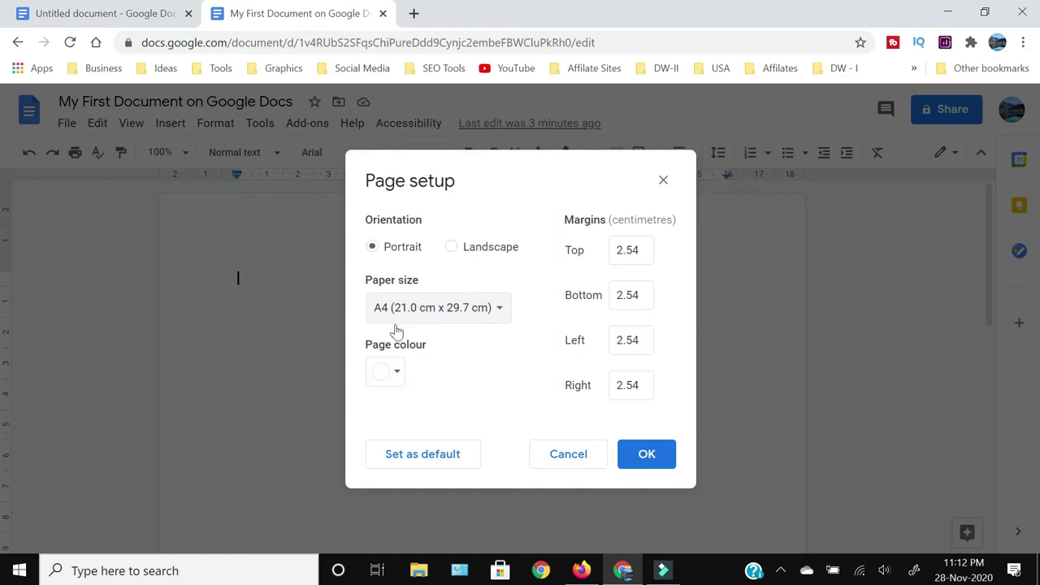
left_click(398, 374)
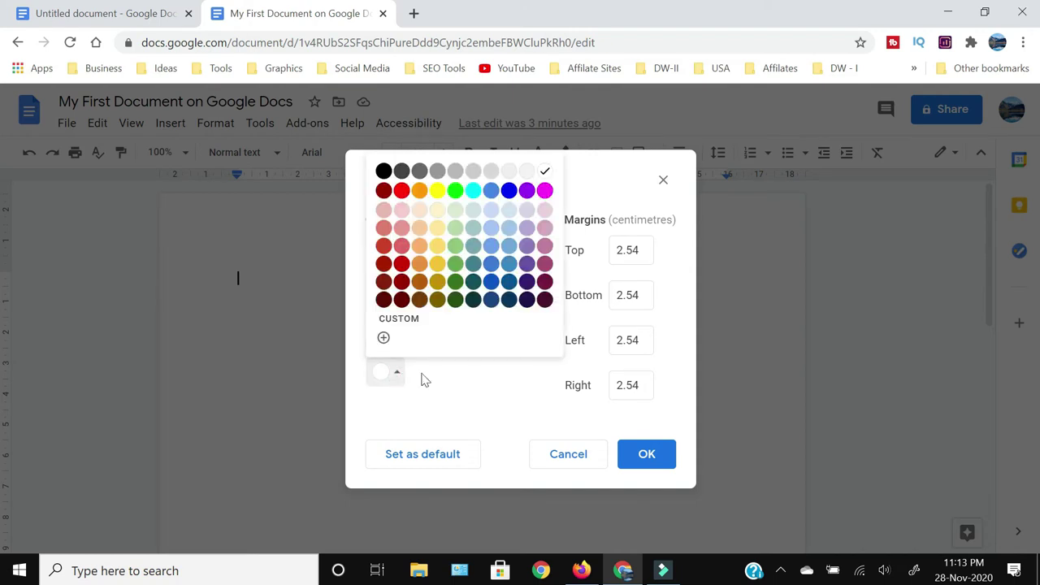
left_click(425, 374)
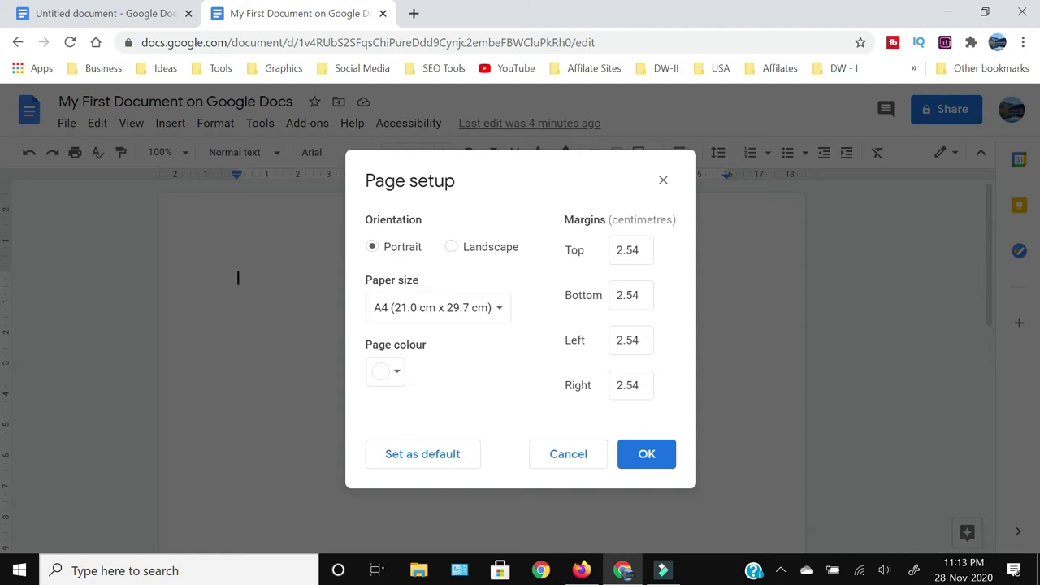
Set the top, bottom and left margins to 2 cm and the right margin to 1 cm, and apply the page setup.
double_click(628, 250)
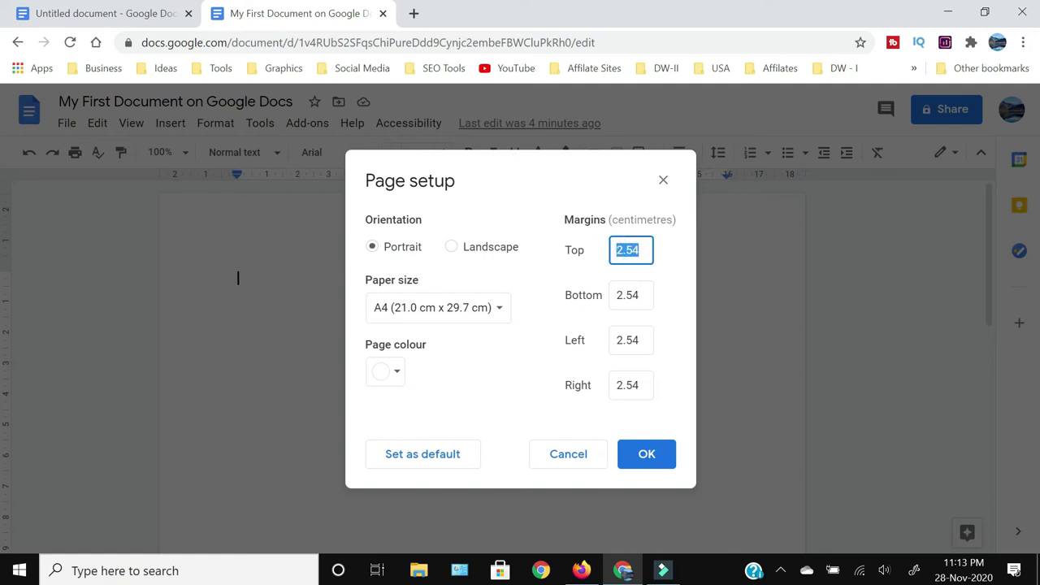
left_click(675, 273)
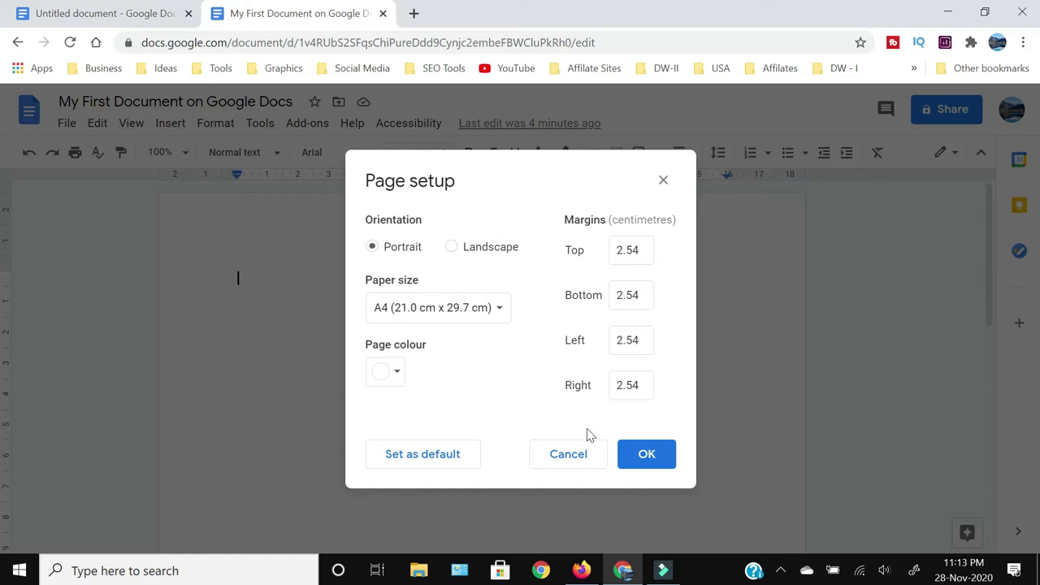
double_click(629, 250)
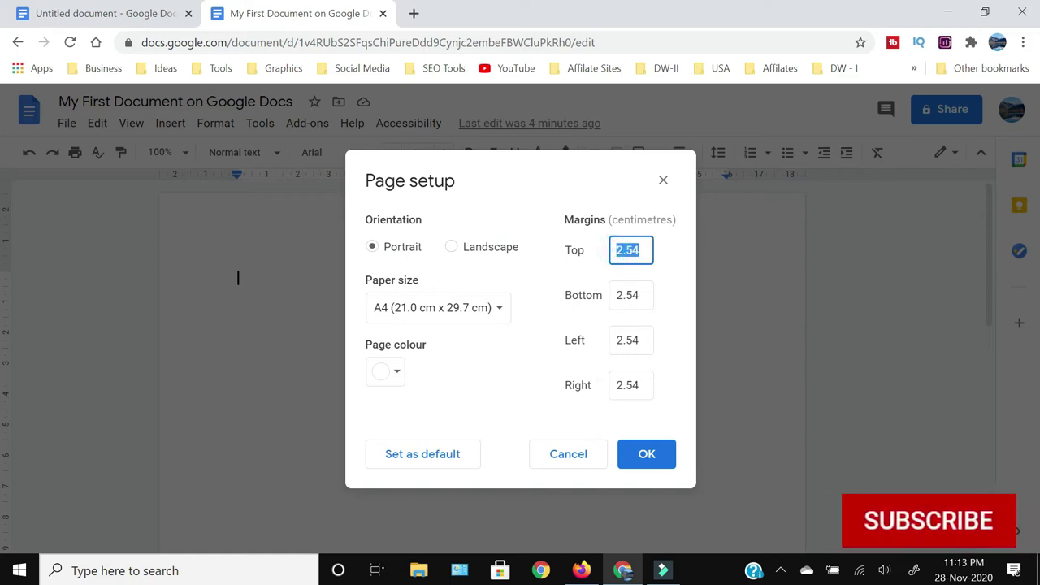
type("2")
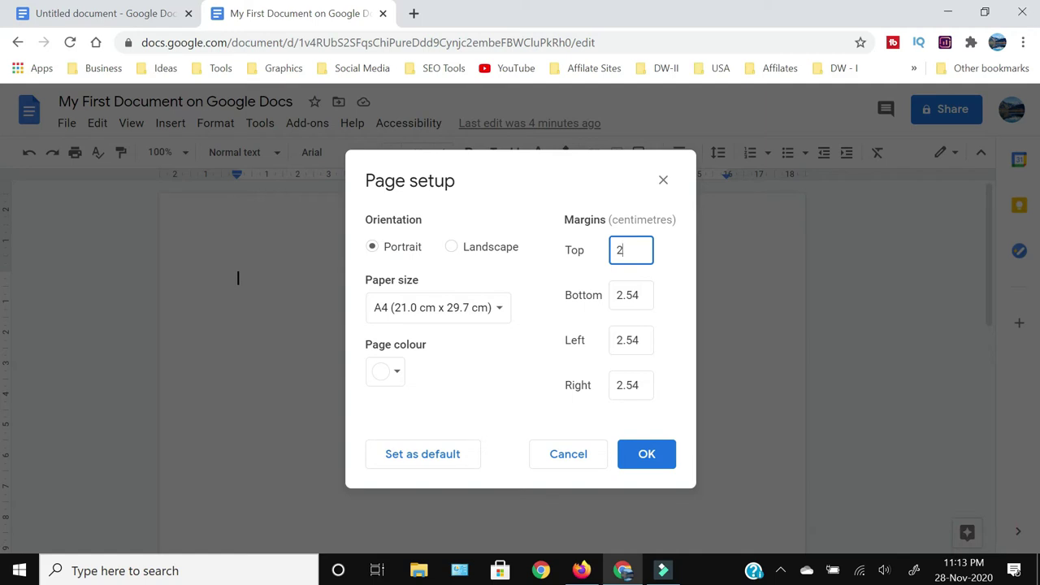
double_click(622, 296)
type("2")
key("Tab")
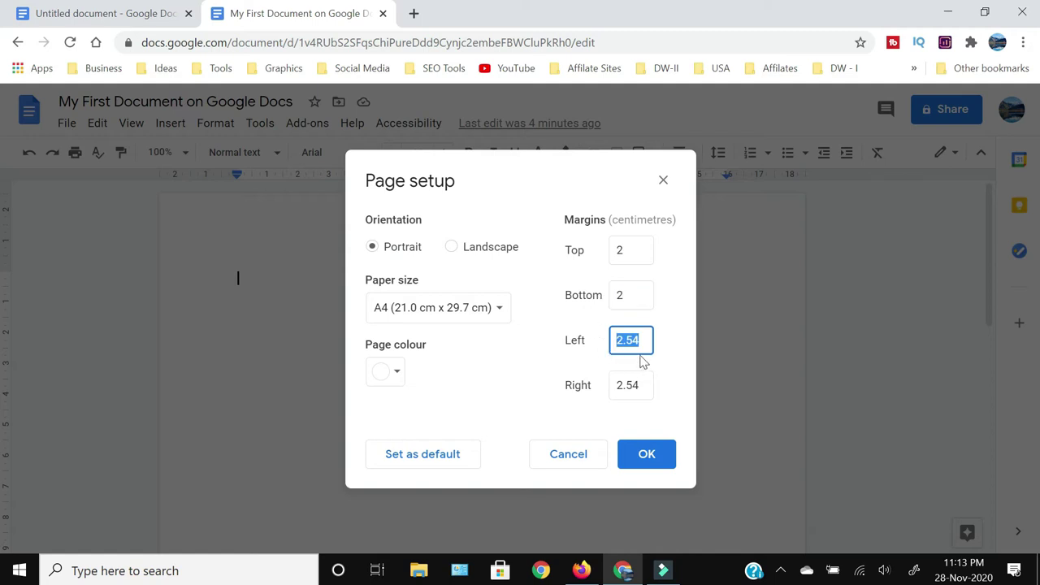
type("2")
key("Tab")
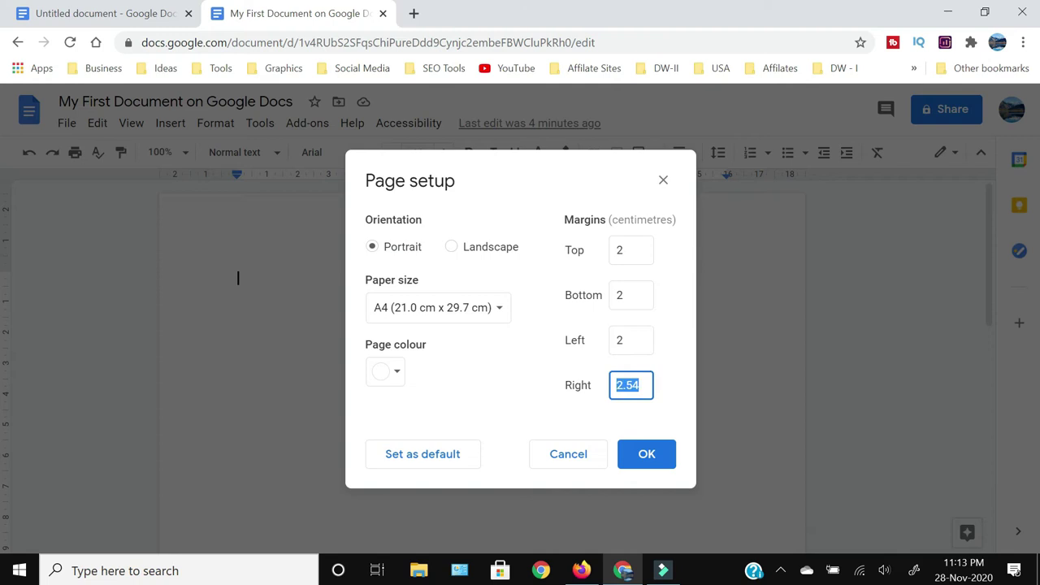
type("1")
left_click(528, 410)
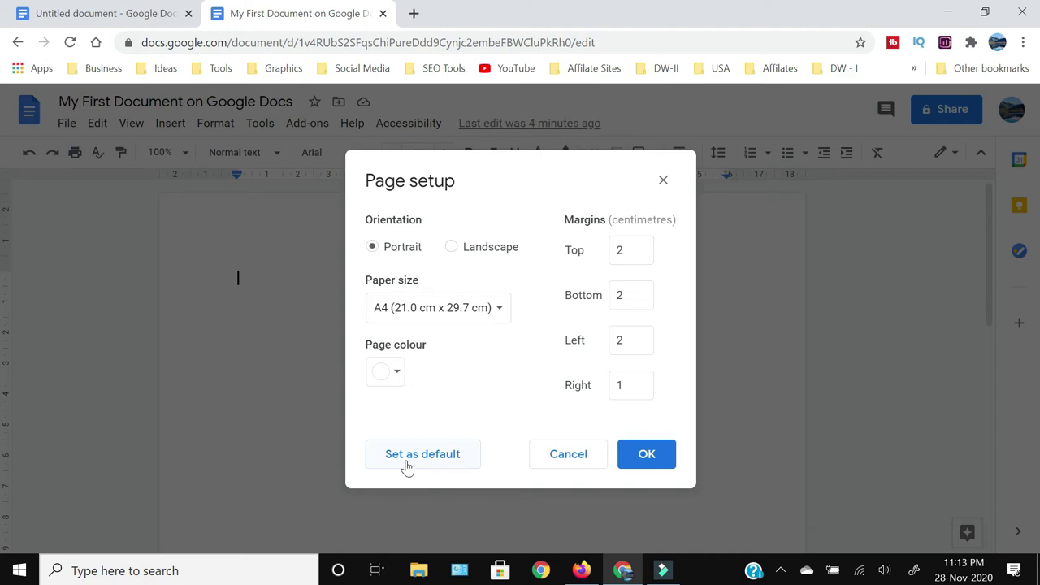
left_click(667, 460)
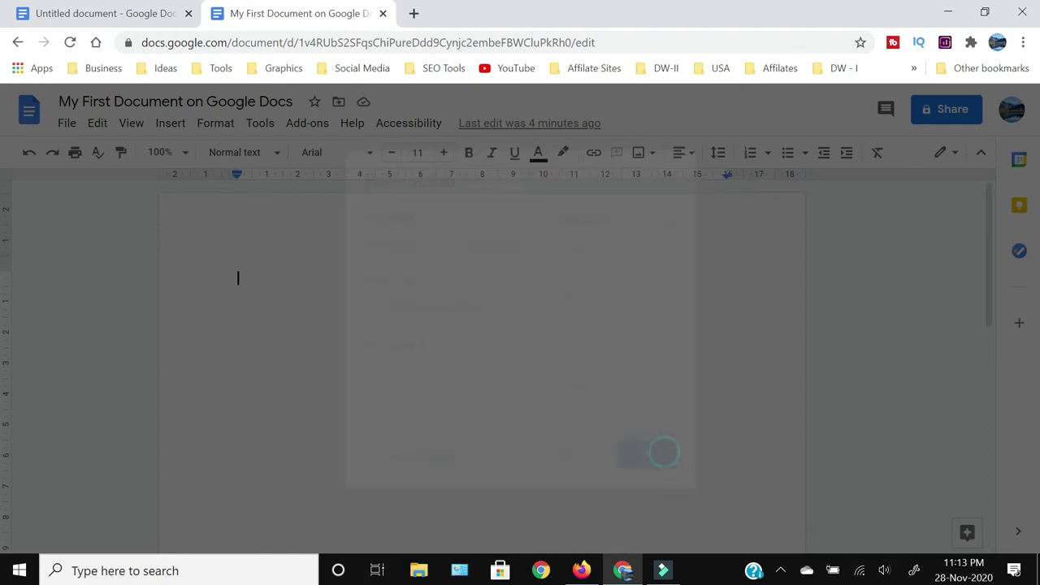
Centre-align the first line of the document and increase its font size to 12.
scroll(690, 195, "down", 6)
scroll(483, 366, "up", 6)
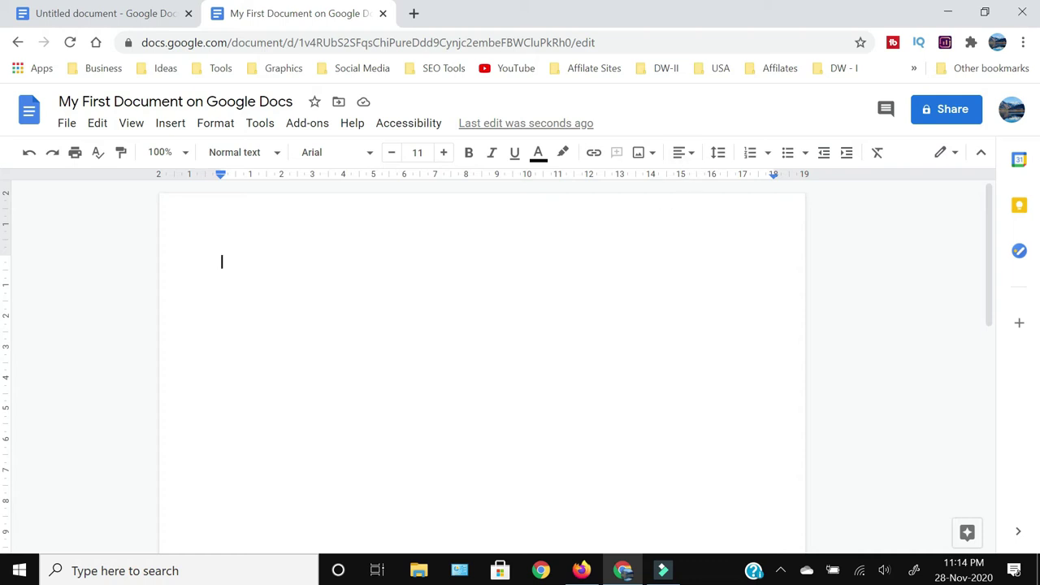
left_click(686, 154)
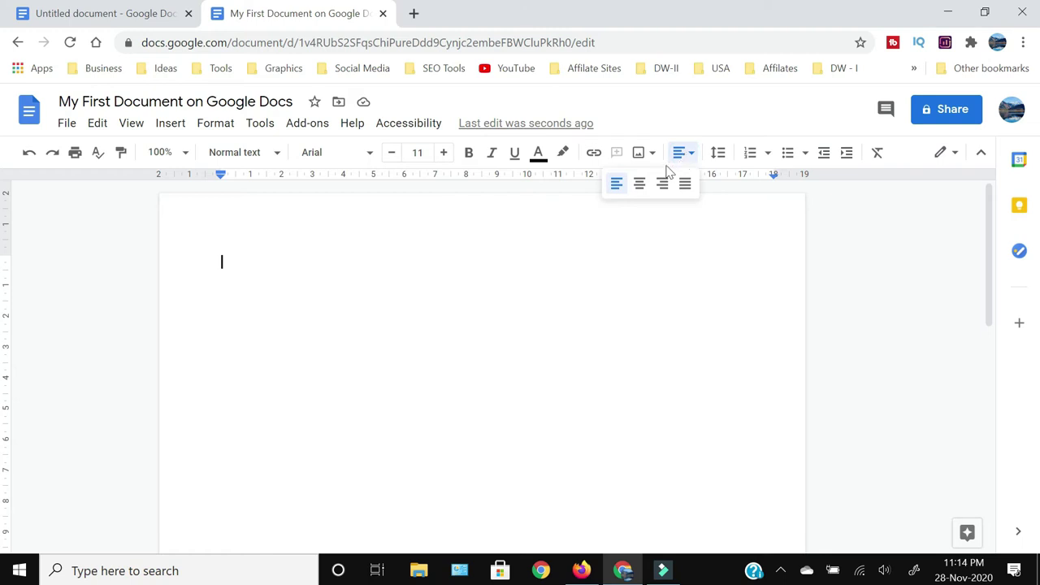
left_click(641, 186)
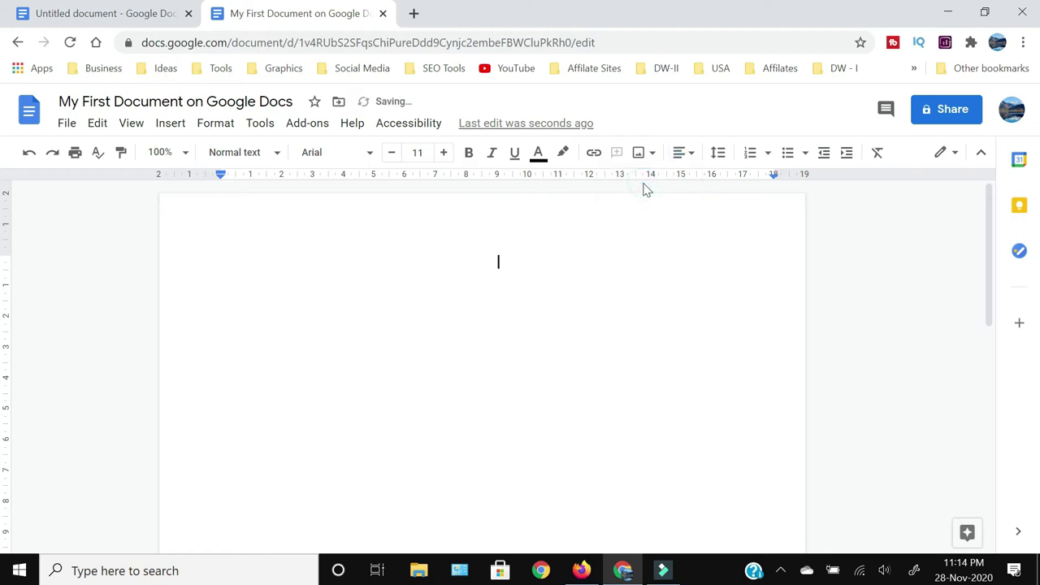
left_click(443, 154)
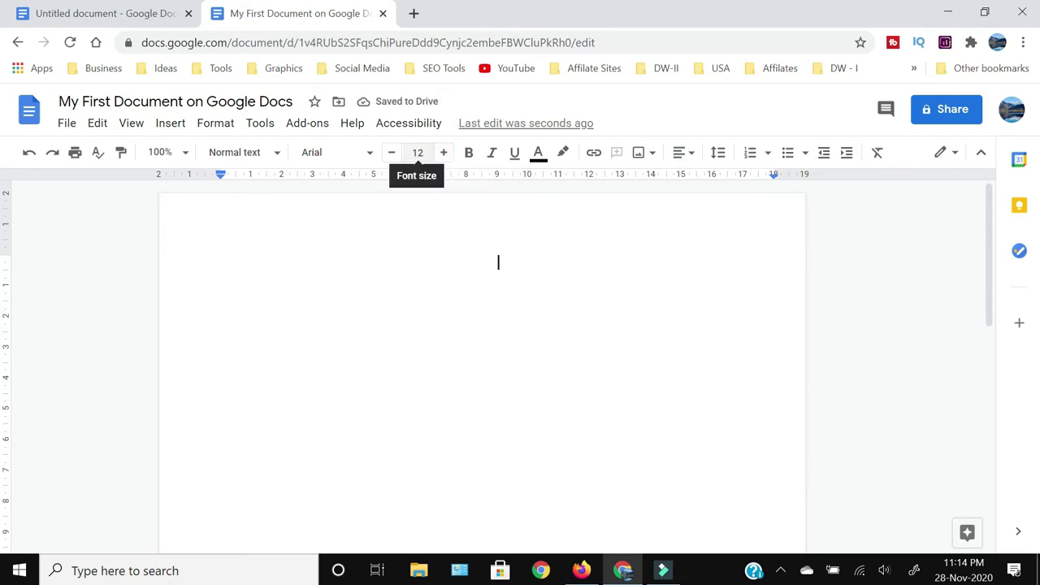
Increase the first line's font size to 20 and set its font to Verdana.
left_click(443, 154)
left_click(443, 155)
left_click(443, 155)
left_click(444, 155)
left_click(444, 154)
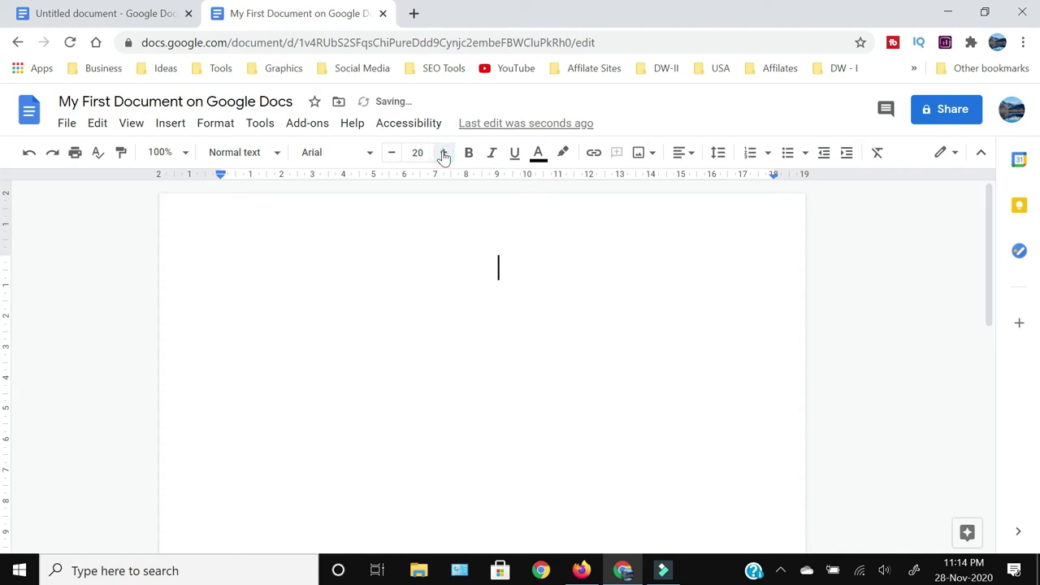
left_click(370, 156)
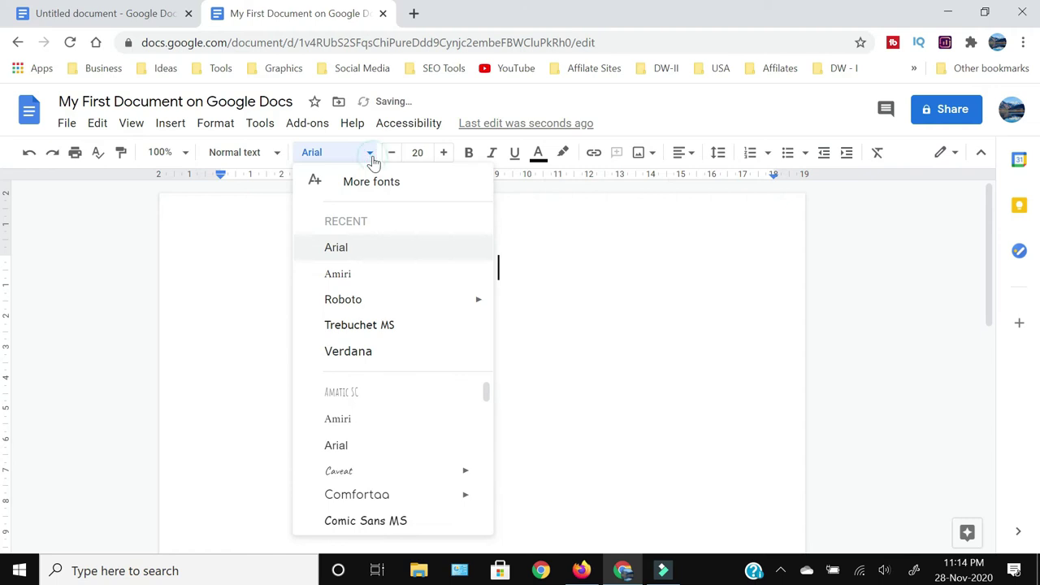
left_click(410, 354)
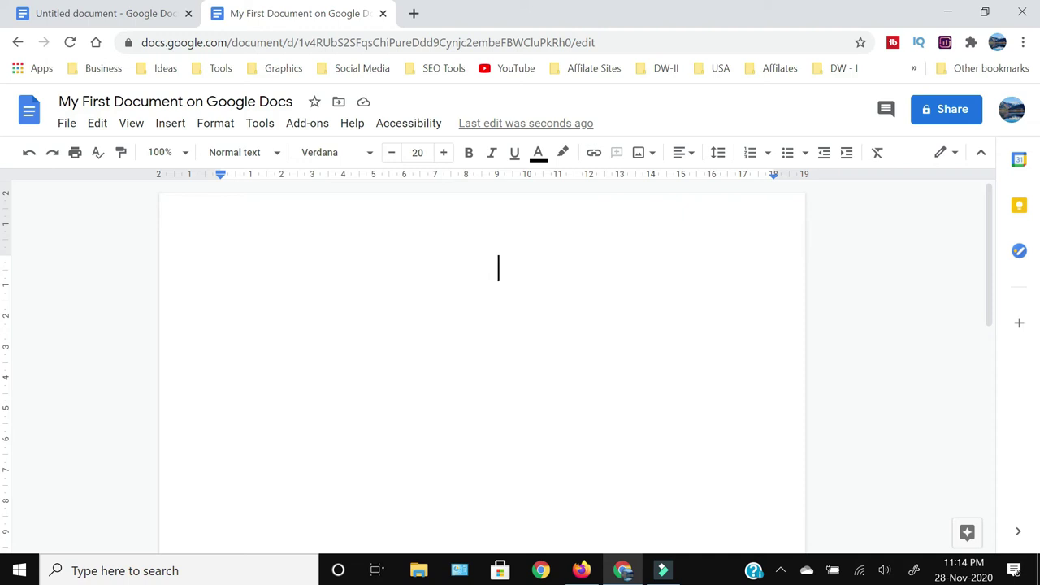
Enter the title "My First Document in Google Docs" on the first line.
type("My Fir")
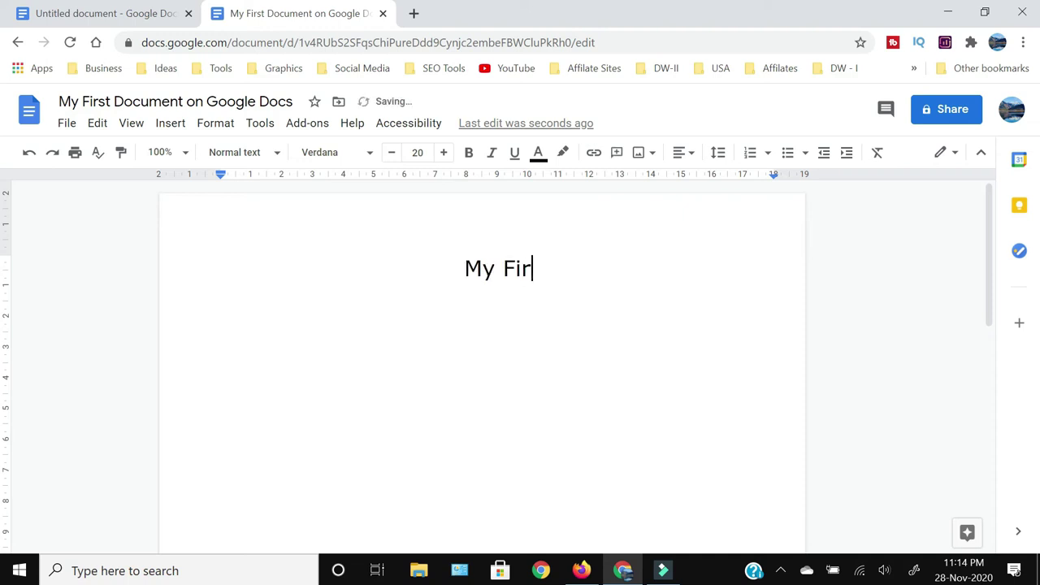
type("st Document in Go")
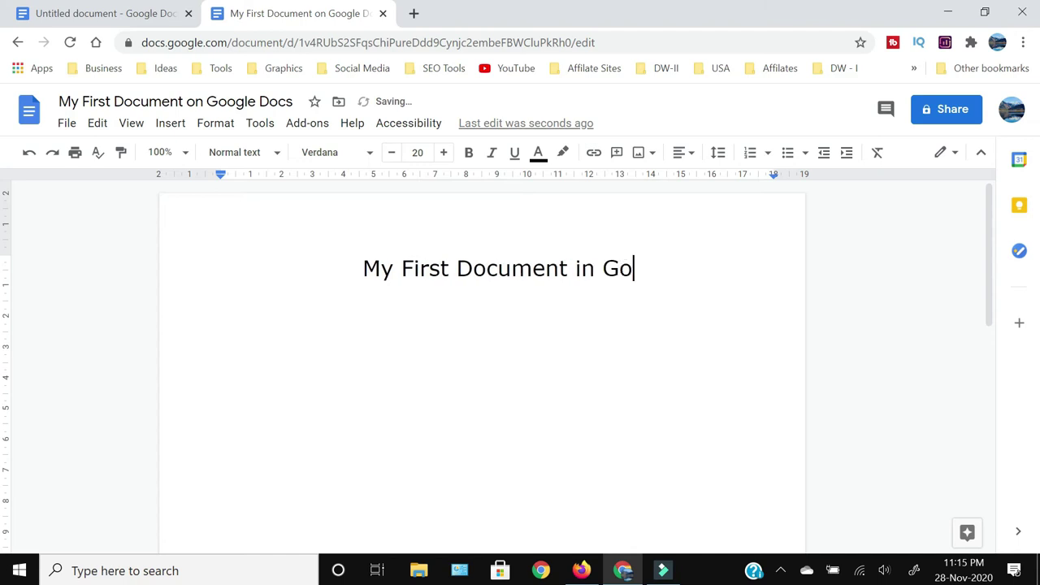
type("ogle DOcs")
key("BackSpace")
key("BackSpace")
key("BackSpace")
type("ocs")
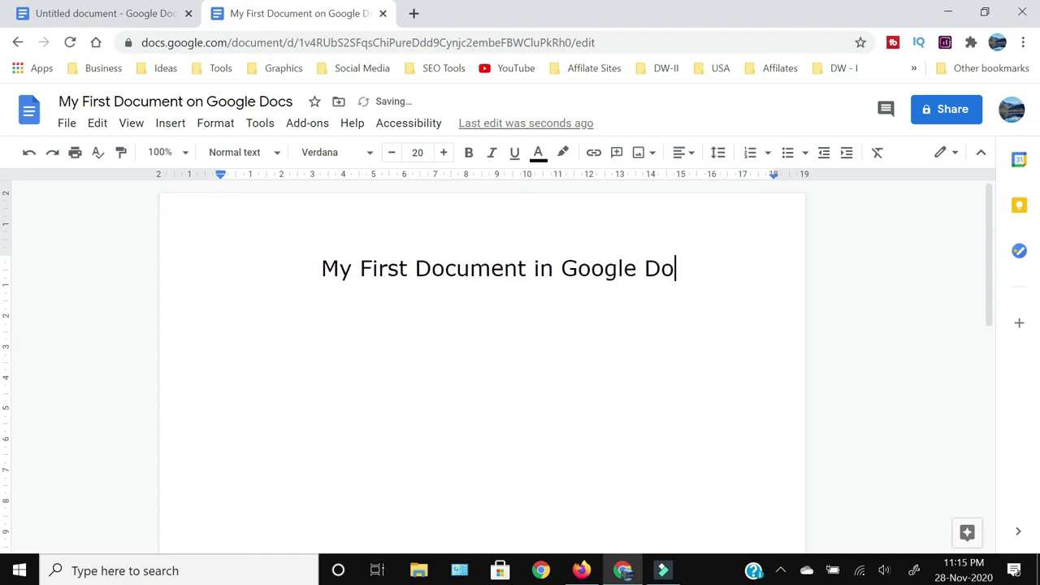
Make the whole title line bold.
triple_click(497, 266)
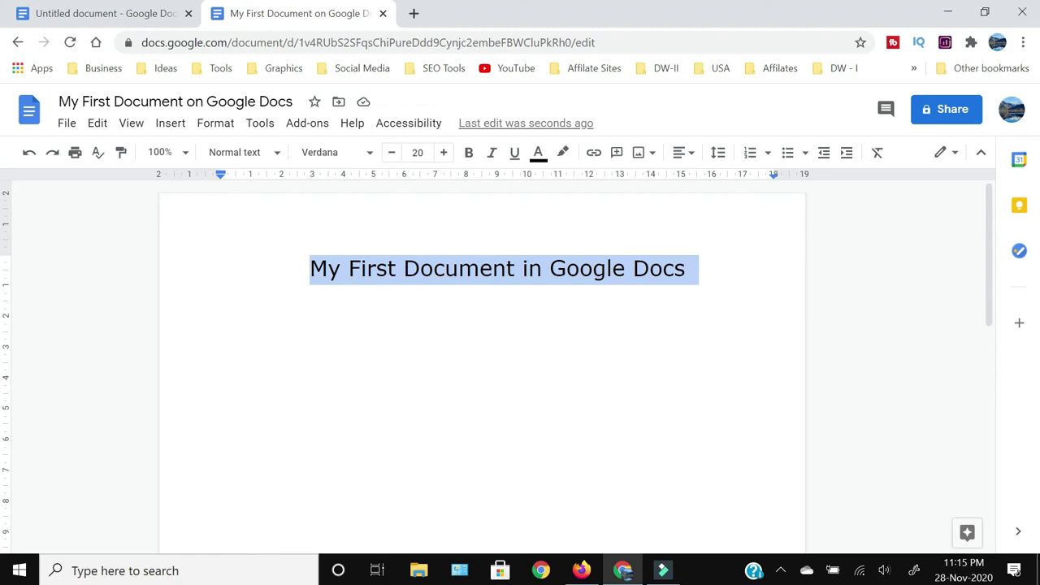
left_click(469, 153)
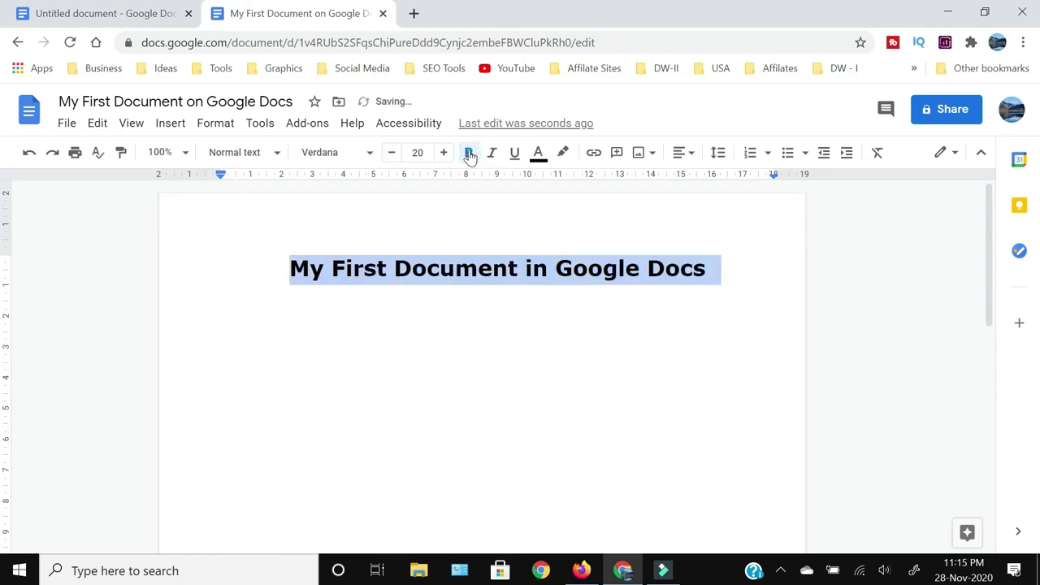
Try underline and italic formatting on the title and remove both again.
left_click(514, 156)
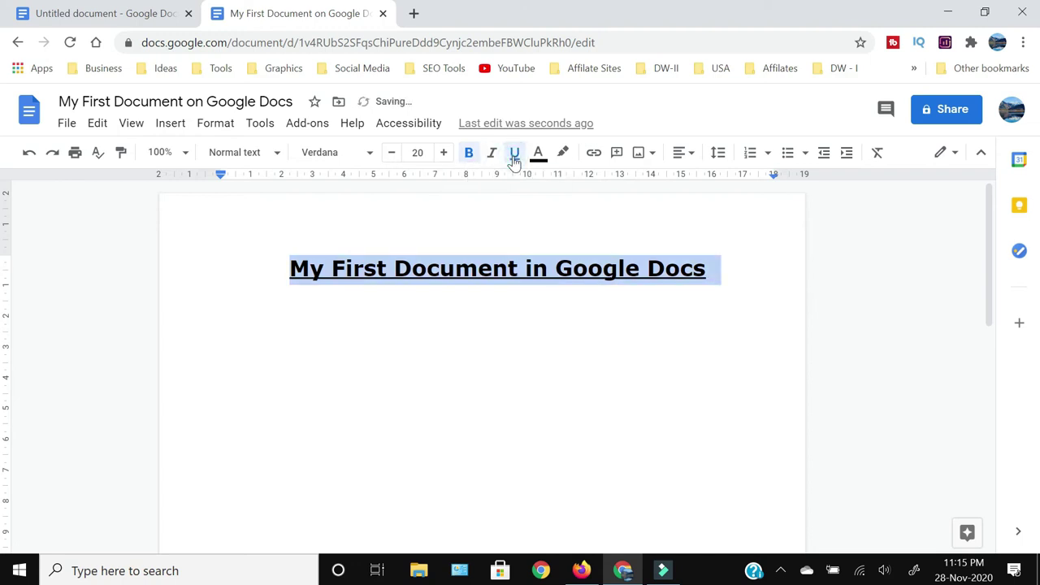
left_click(492, 154)
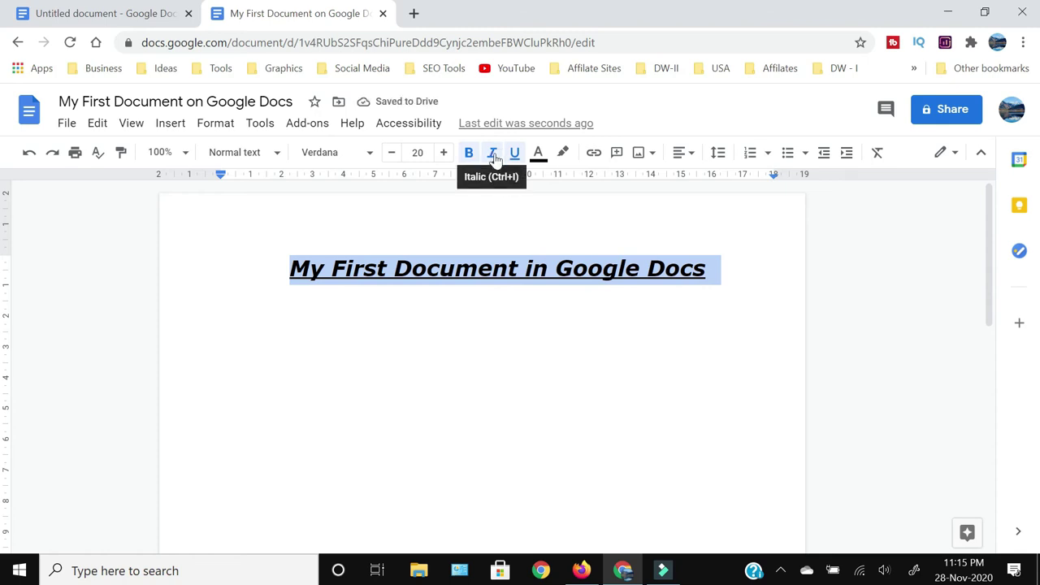
left_click(494, 156)
left_click(515, 155)
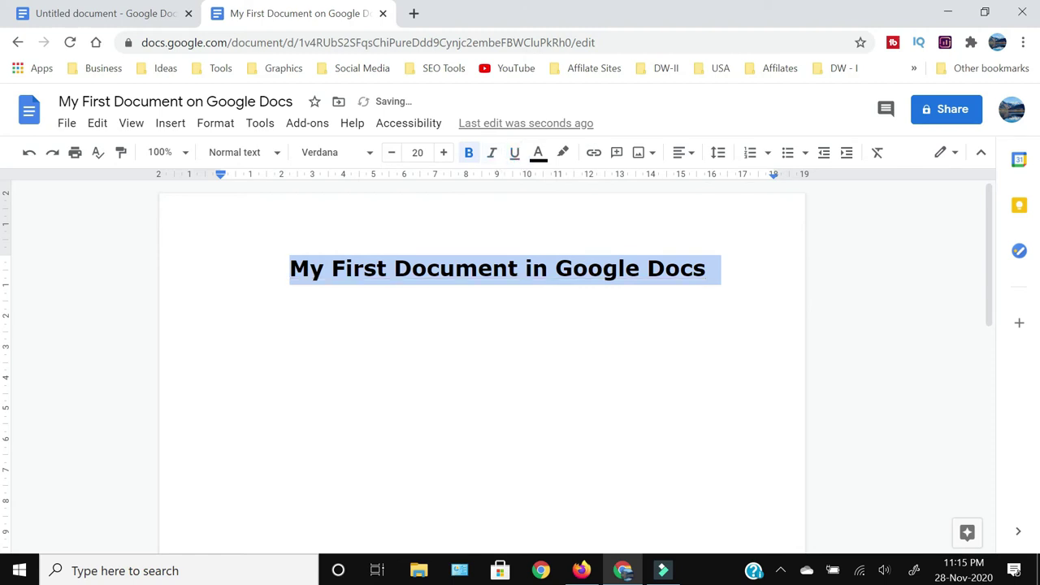
Change the title's text colour to blue and deselect the title.
left_click(538, 153)
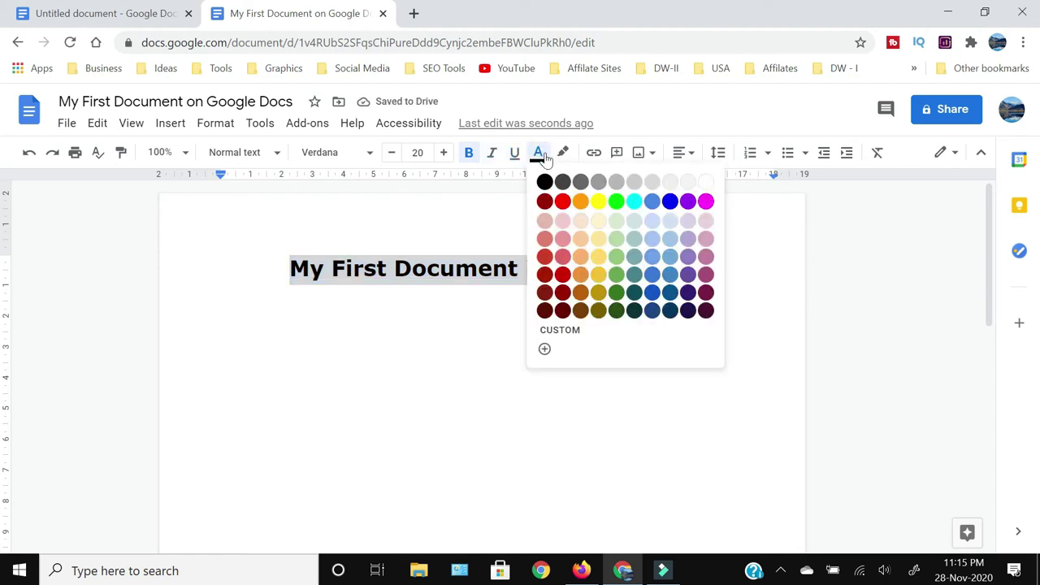
left_click(669, 201)
left_click(550, 281)
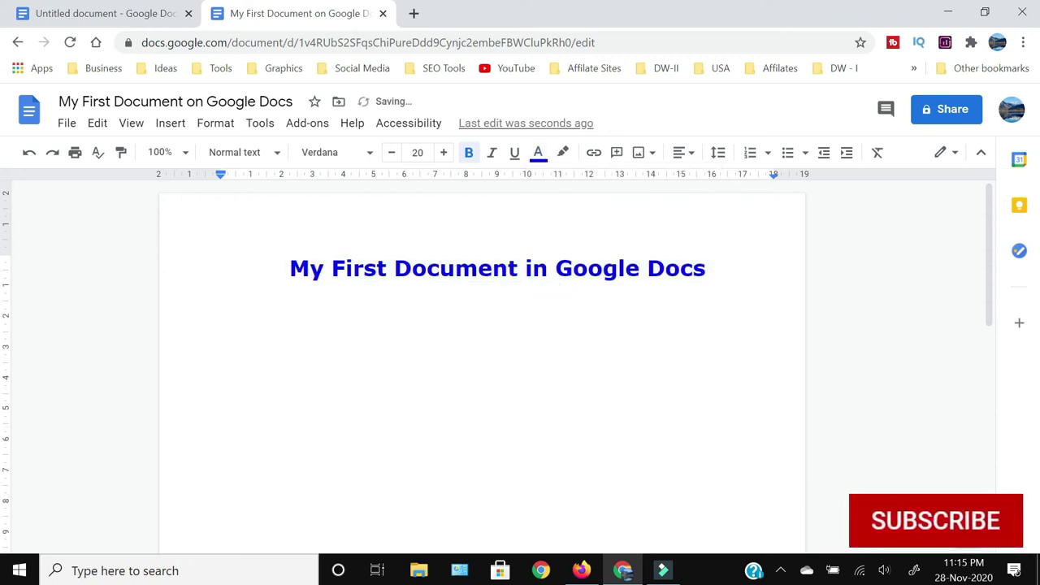
Add two new lines below the title and left-align the last one.
left_click(715, 268)
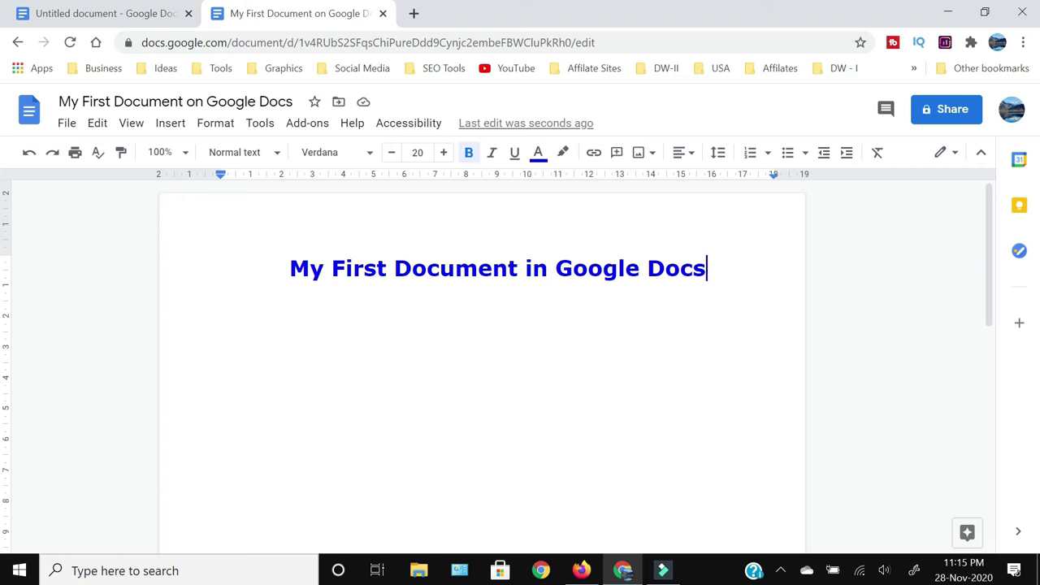
key("Return")
key("Return")
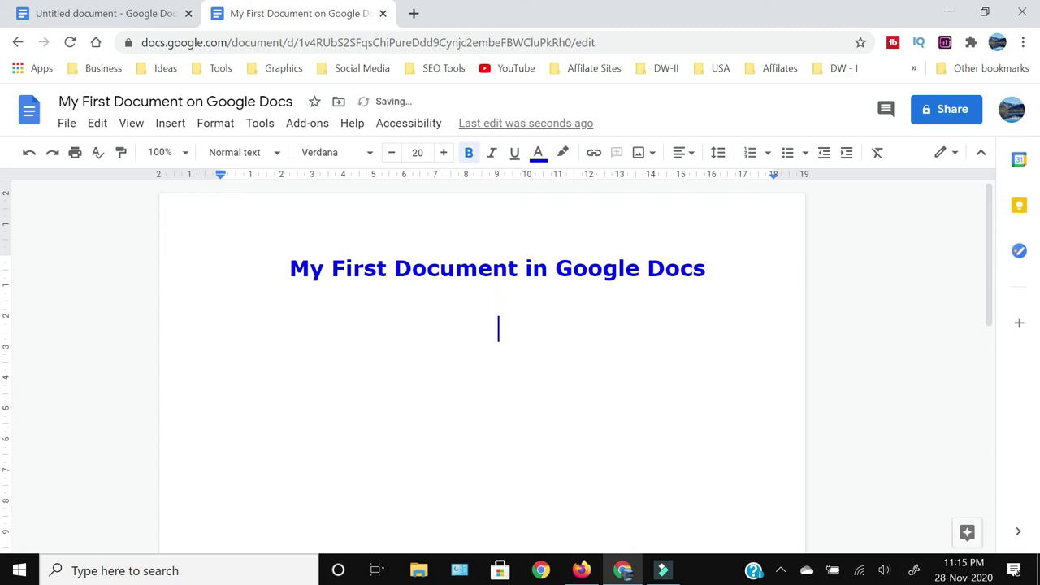
left_click(687, 159)
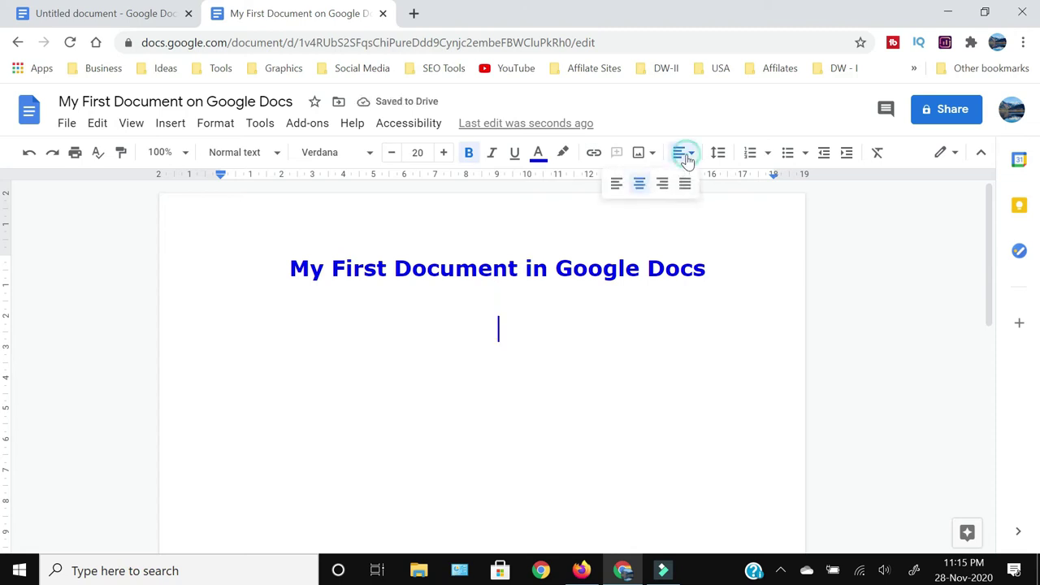
left_click(618, 182)
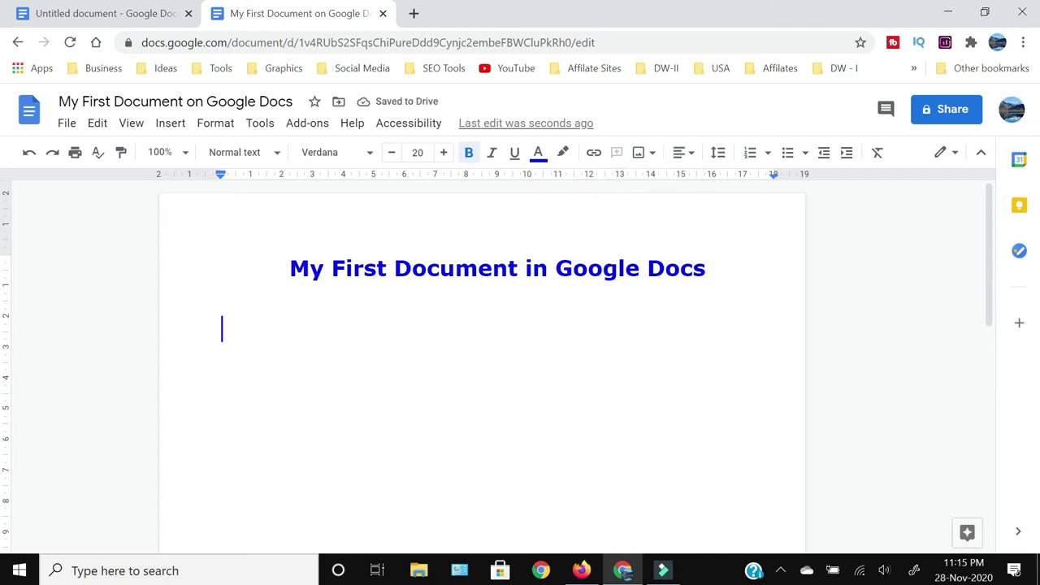
left_click(683, 153)
left_click(616, 184)
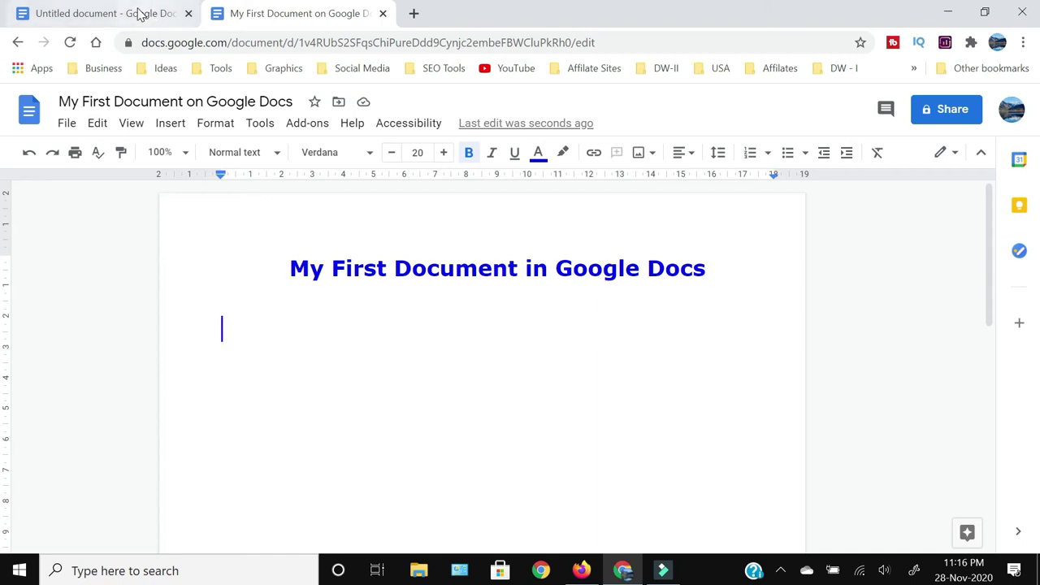
Copy the text from its beginning through "your own option" in the Untitled document and paste it, formatting included, below the title.
left_click(139, 13)
scroll(480, 366, "down", 2)
scroll(480, 366, "down", 4)
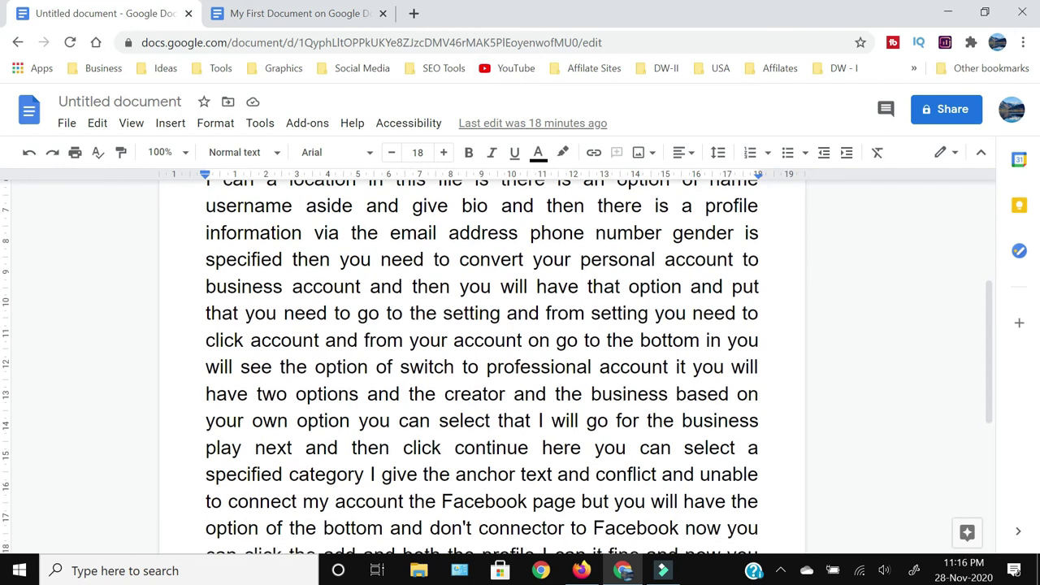
scroll(479, 366, "up", 6)
left_click_drag(205, 342, 351, 306)
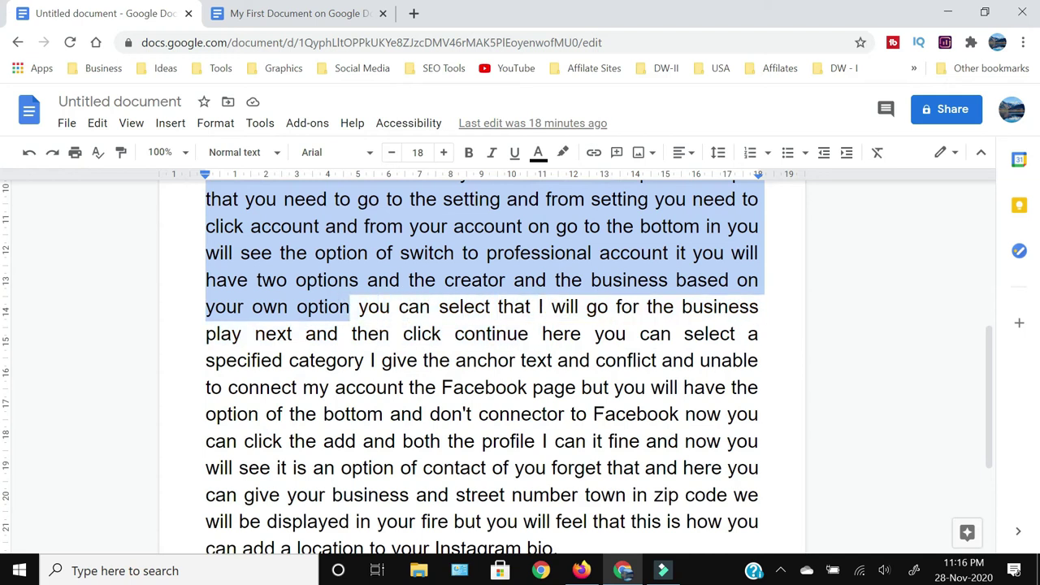
left_click(263, 13)
right_click(228, 329)
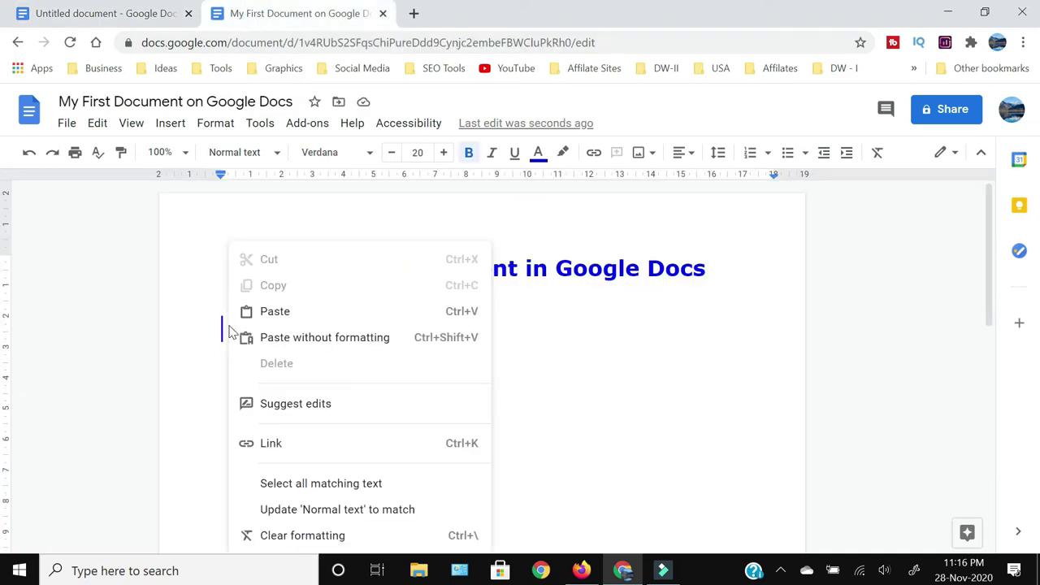
left_click(244, 309)
scroll(498, 365, "up", 2)
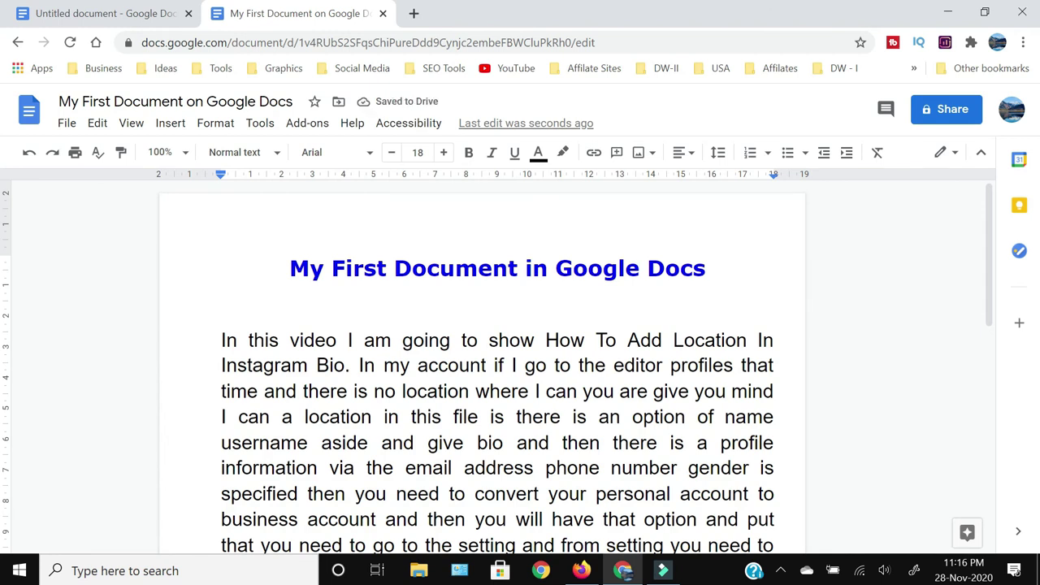
scroll(498, 365, "down", 3)
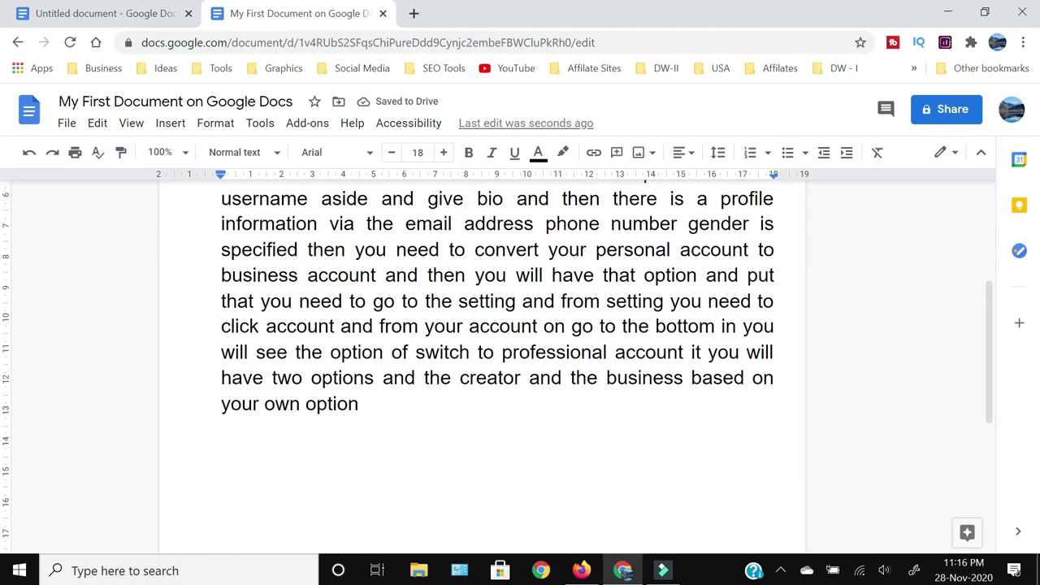
scroll(498, 366, "up", 2)
scroll(497, 366, "down", 1)
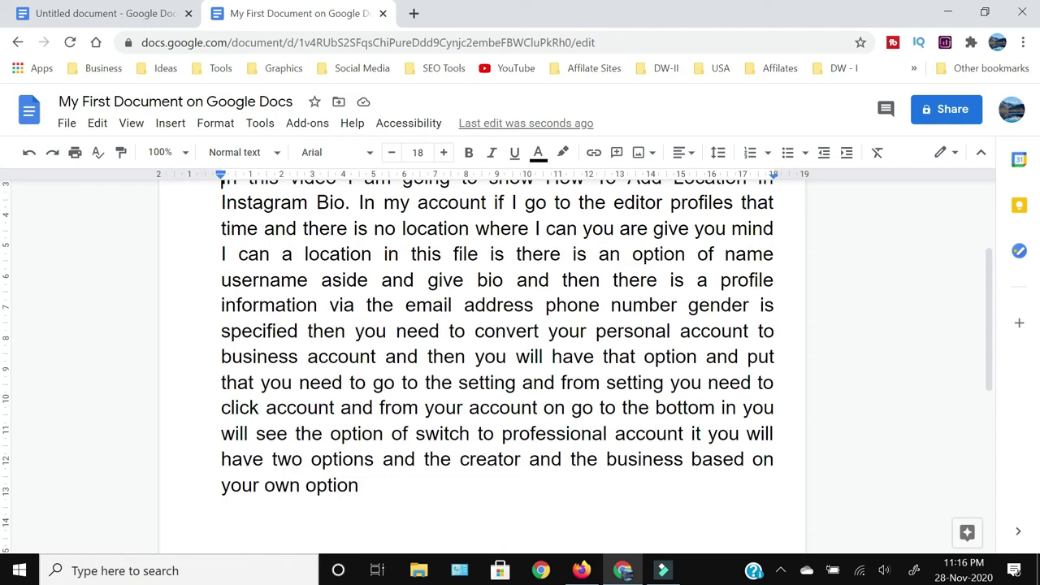
scroll(498, 366, "up", 1)
scroll(497, 366, "down", 1)
scroll(498, 365, "up", 1)
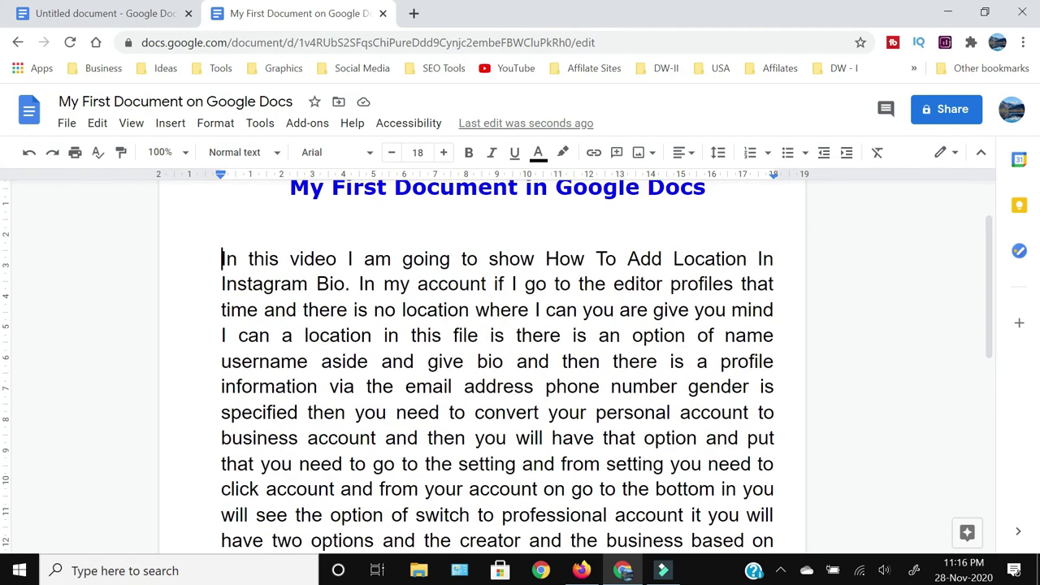
Turn the pasted paragraph into a 1., a., i. style numbered list item, with its number at 0 cm and its text indented to 1 cm.
left_click(768, 152)
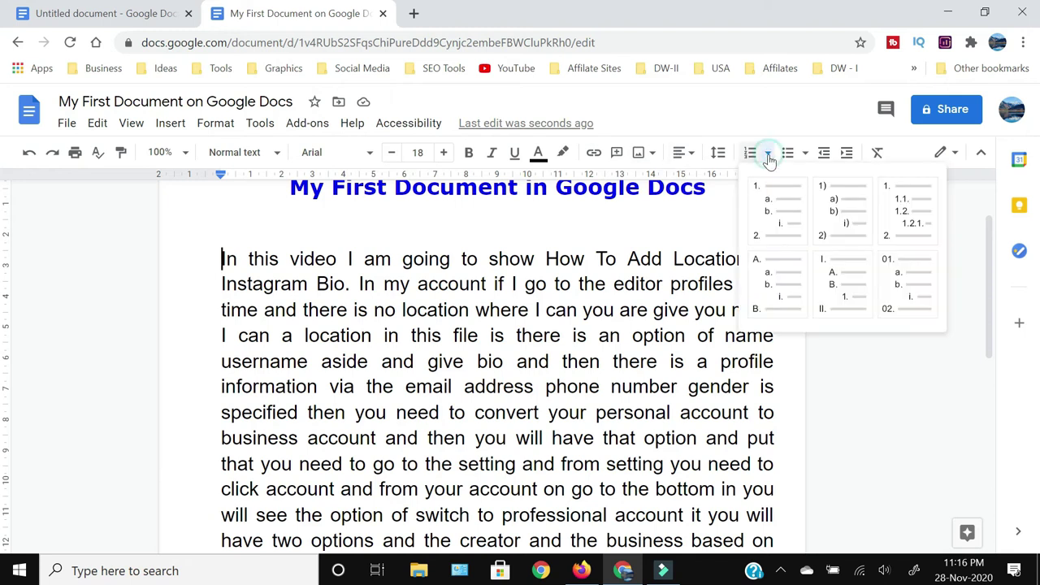
left_click(770, 212)
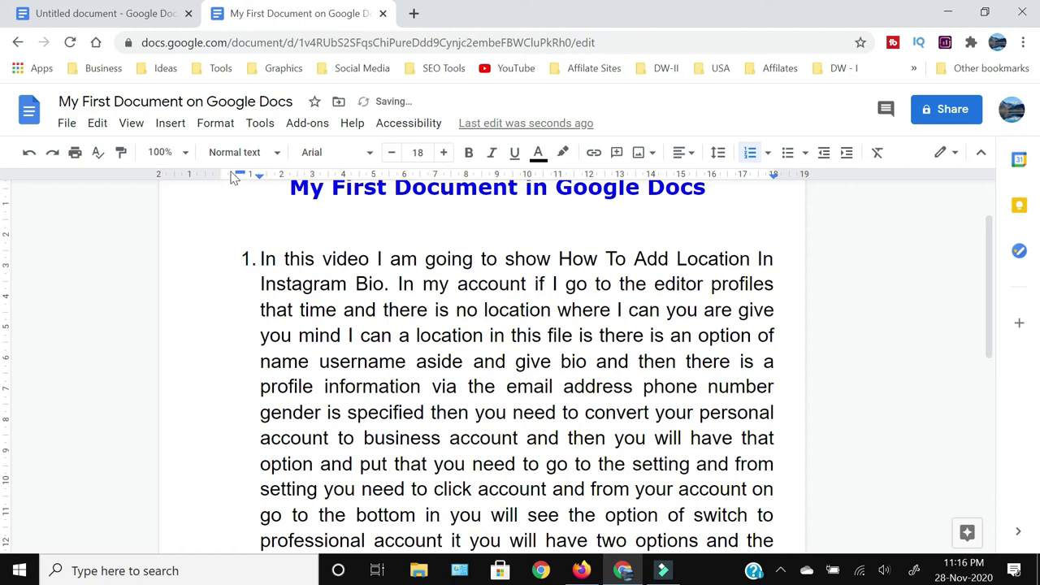
left_click_drag(241, 177, 228, 177)
left_click_drag(258, 177, 252, 177)
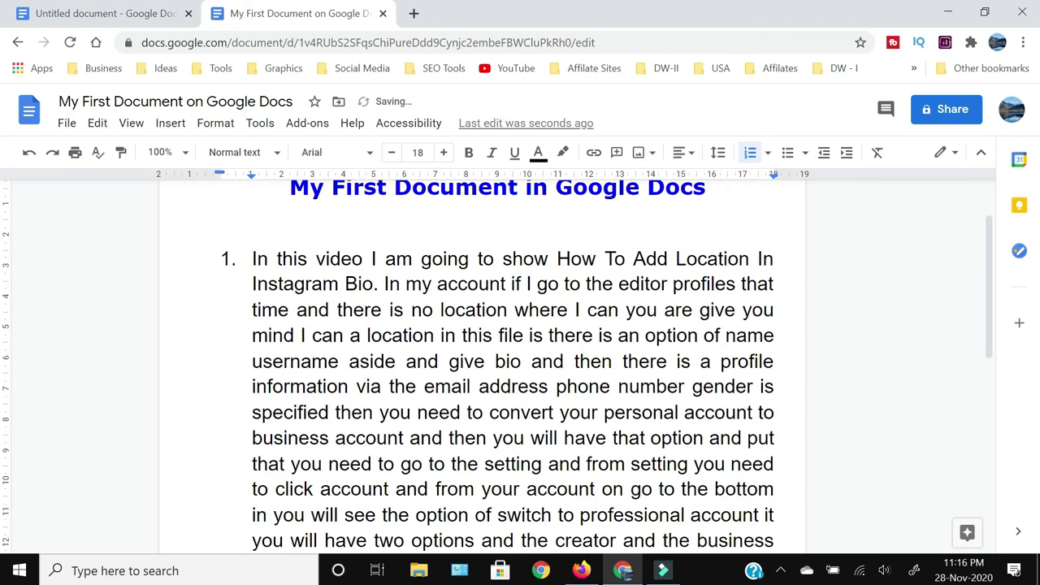
Reduce the numbered paragraph's font size to 16 and change its text colour to dark grey.
scroll(370, 312, "down", 1)
scroll(370, 312, "up", 1)
scroll(370, 313, "up", 1)
scroll(370, 312, "down", 2)
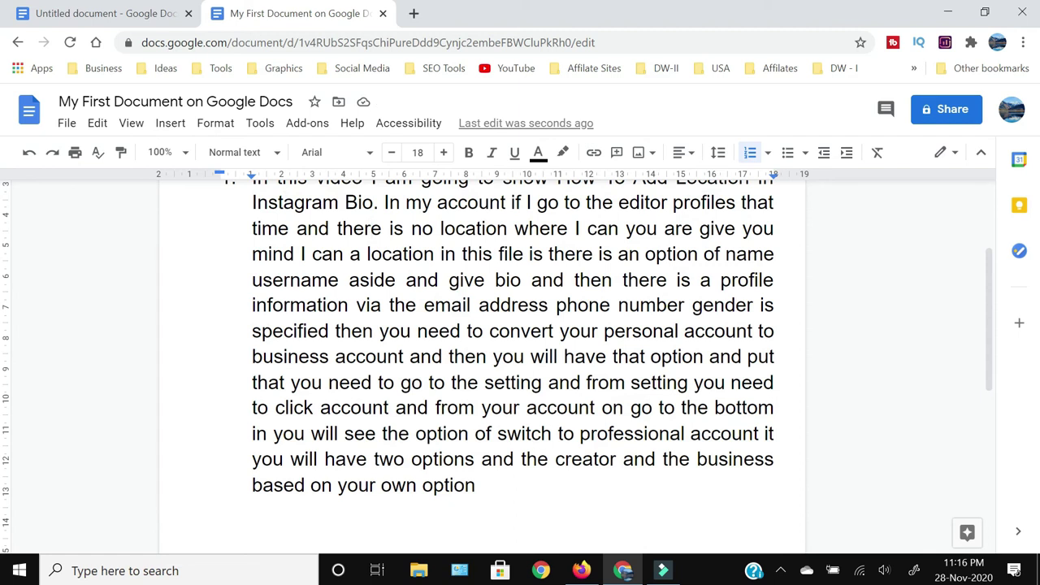
key("ctrl+shift+Up")
scroll(370, 312, "up", 2)
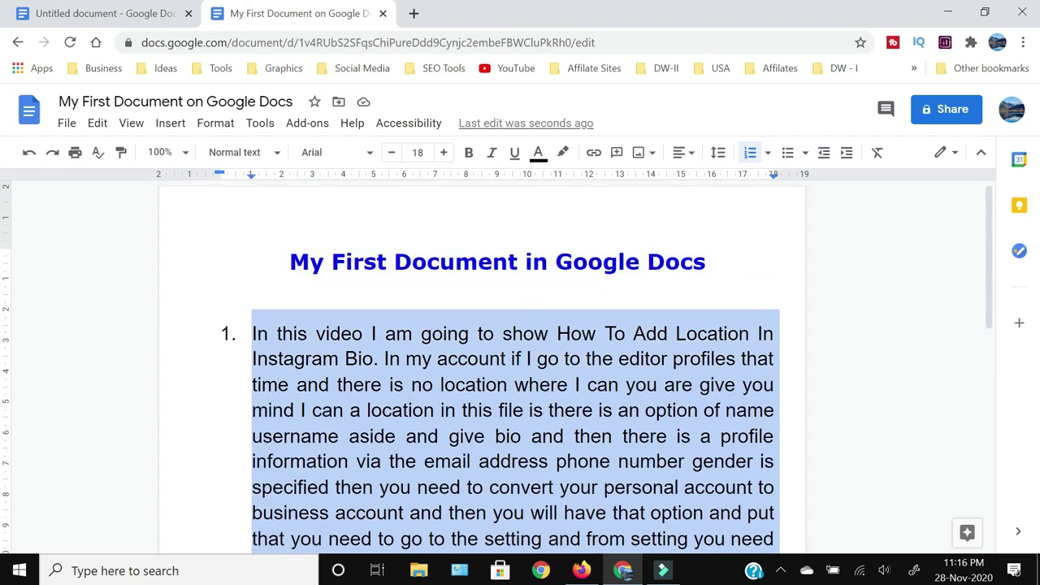
left_click(391, 153)
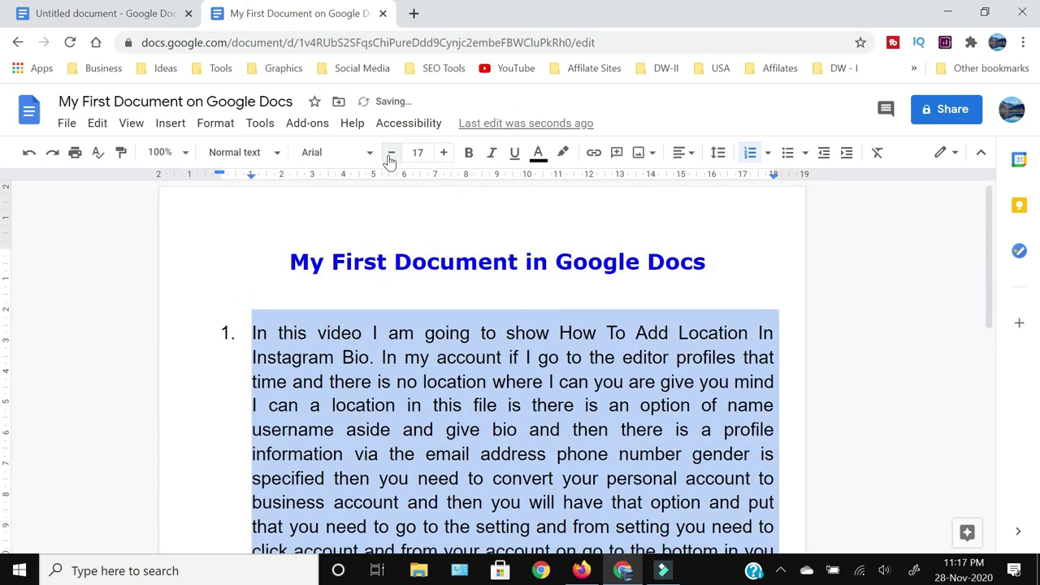
left_click(391, 154)
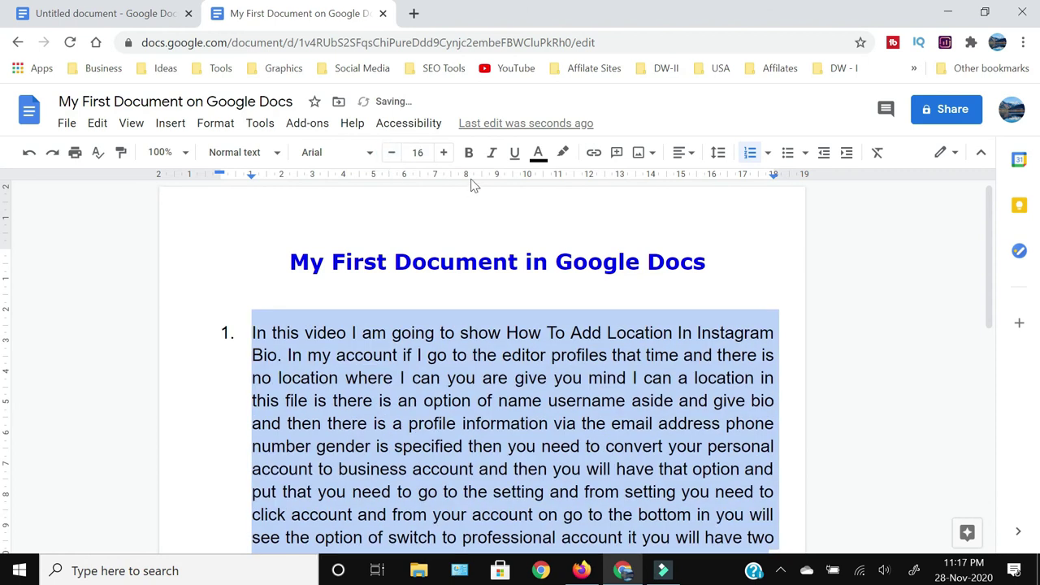
left_click(538, 153)
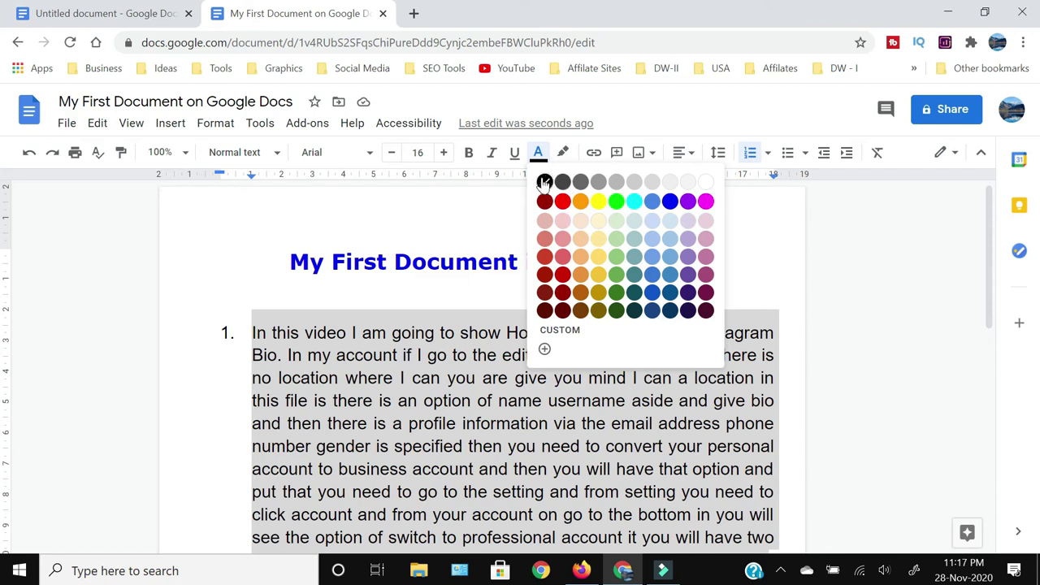
left_click(562, 181)
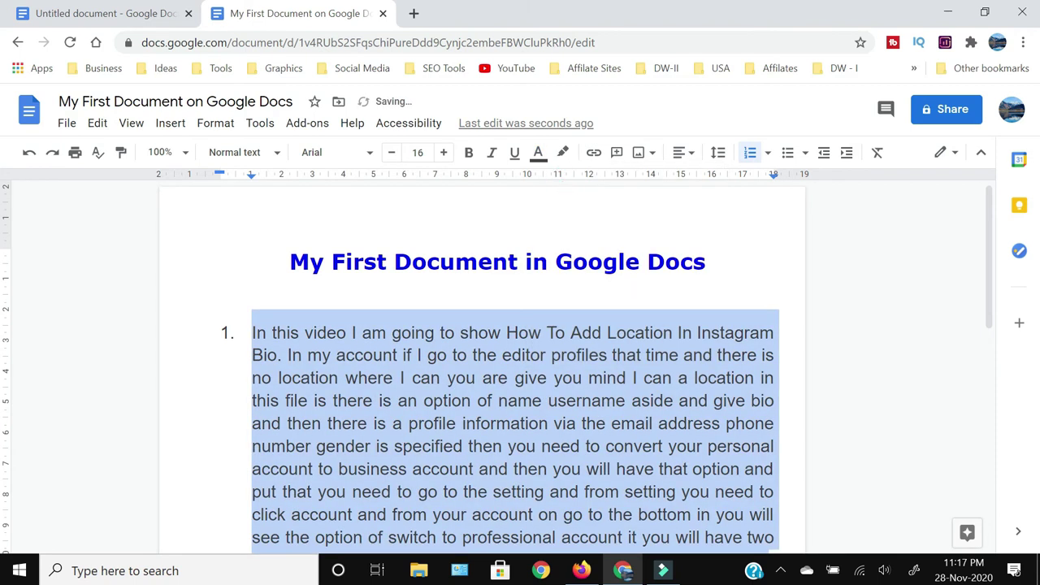
Change the text colour of the title "My First Document in Google Docs" to black.
triple_click(474, 262)
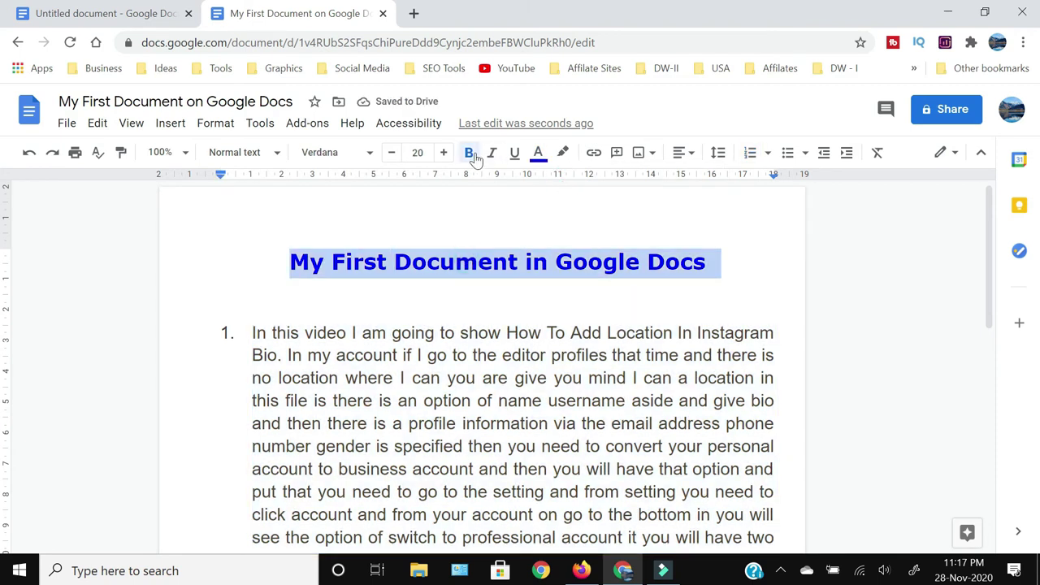
left_click(538, 153)
left_click(542, 178)
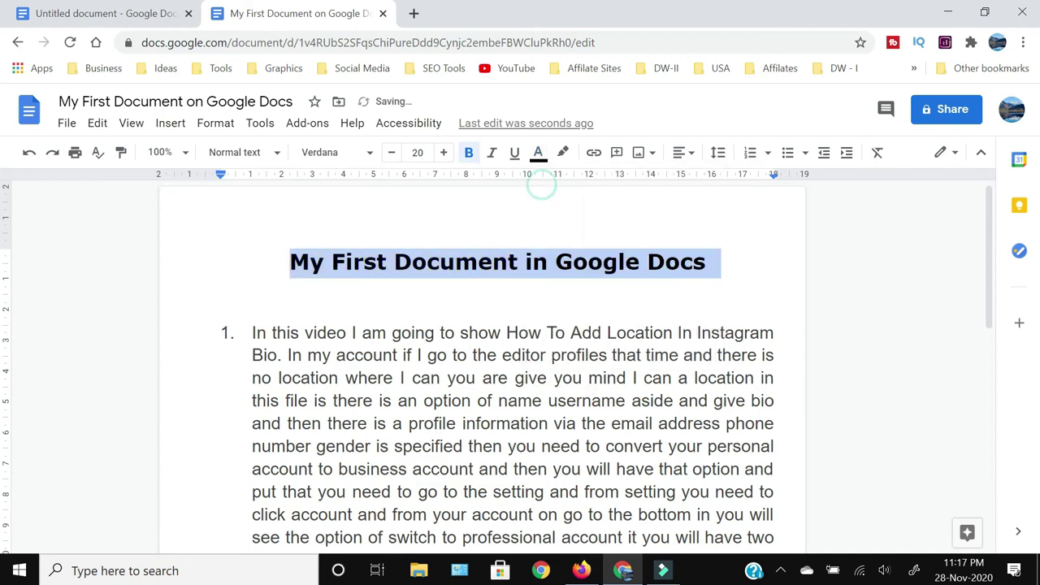
left_click(484, 295)
scroll(485, 295, "down", 2)
scroll(485, 295, "up", 2)
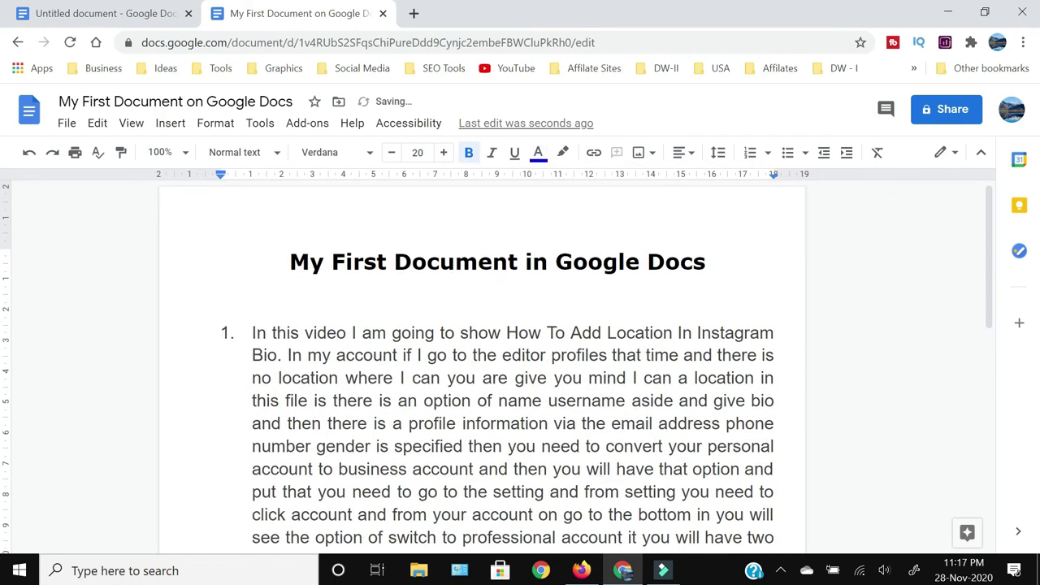
scroll(484, 295, "down", 2)
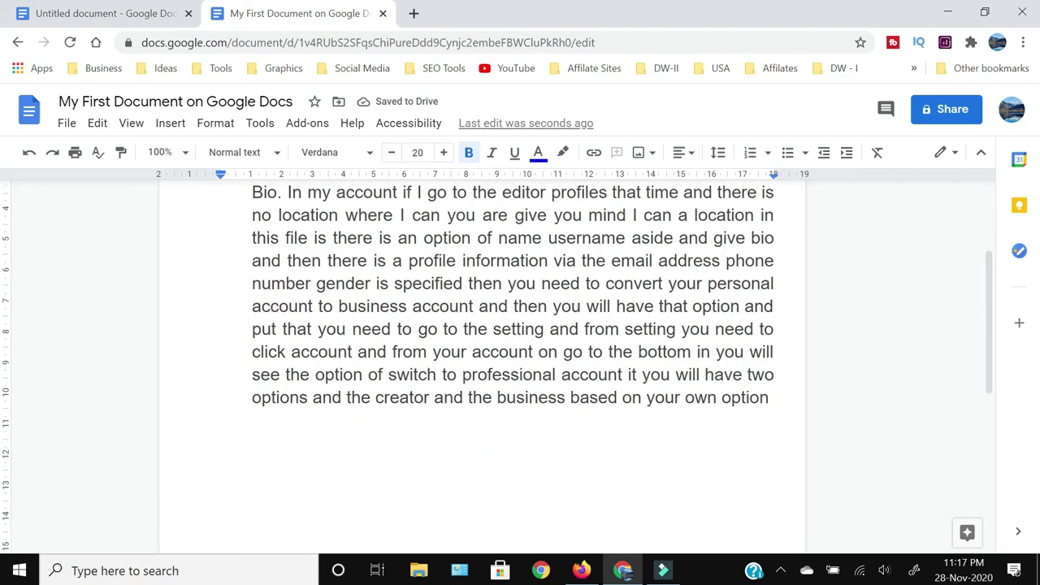
Add an empty second item to the numbered list and end the first item's paragraph with a period.
left_click(777, 396)
scroll(483, 361, "up", 2)
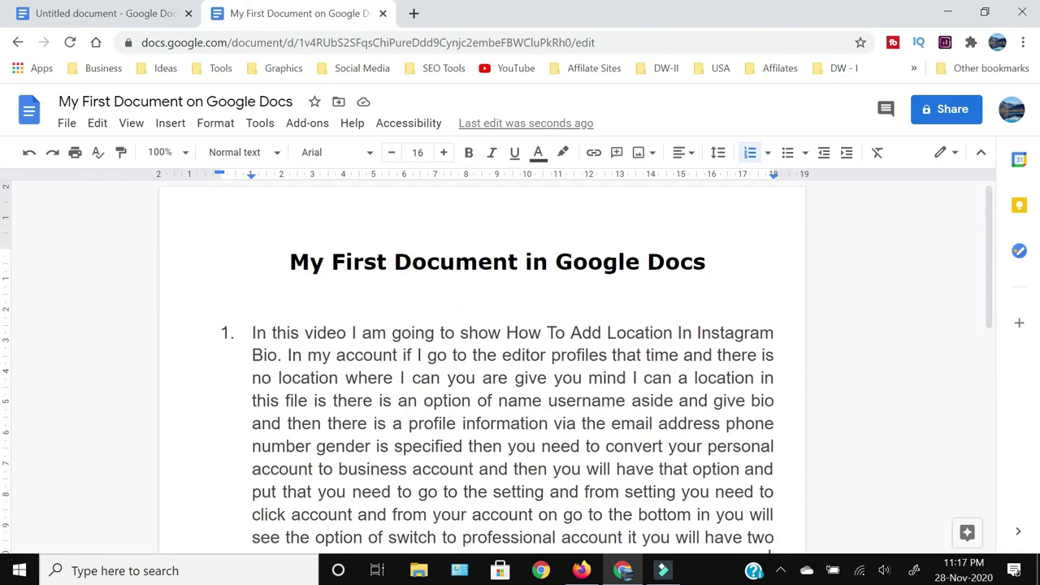
key("Return")
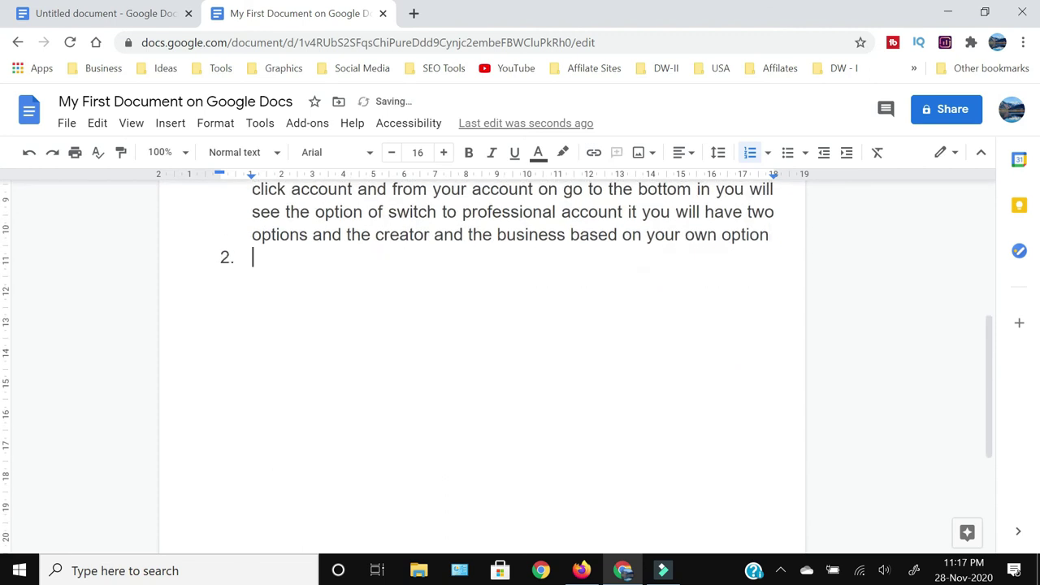
left_click(770, 233)
type(".")
left_click(249, 256)
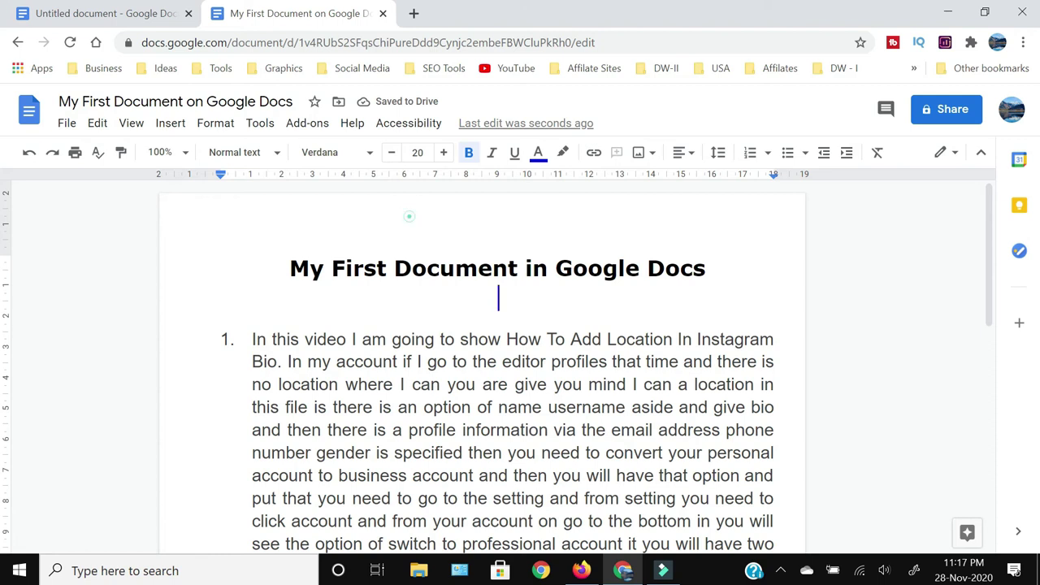
Open the page header and enter the text "Physics Class -1".
double_click(409, 216)
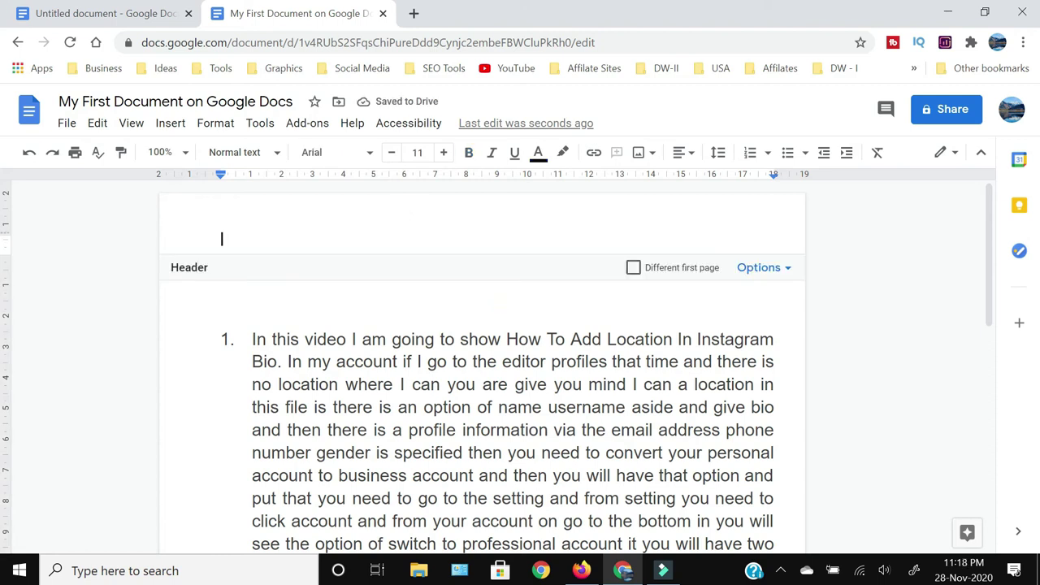
type("Physics Class -1")
key("Tab")
key("Tab")
key("Tab")
key("Tab")
key("Tab")
key("Tab")
key("Tab")
key("Tab")
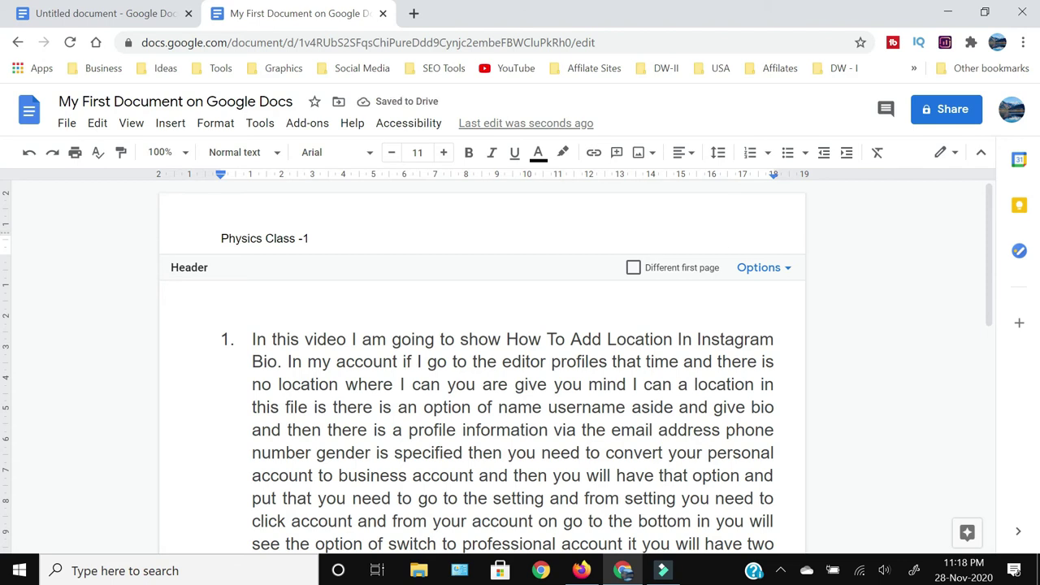
Italicise the header text and return to editing the document body.
triple_click(244, 238)
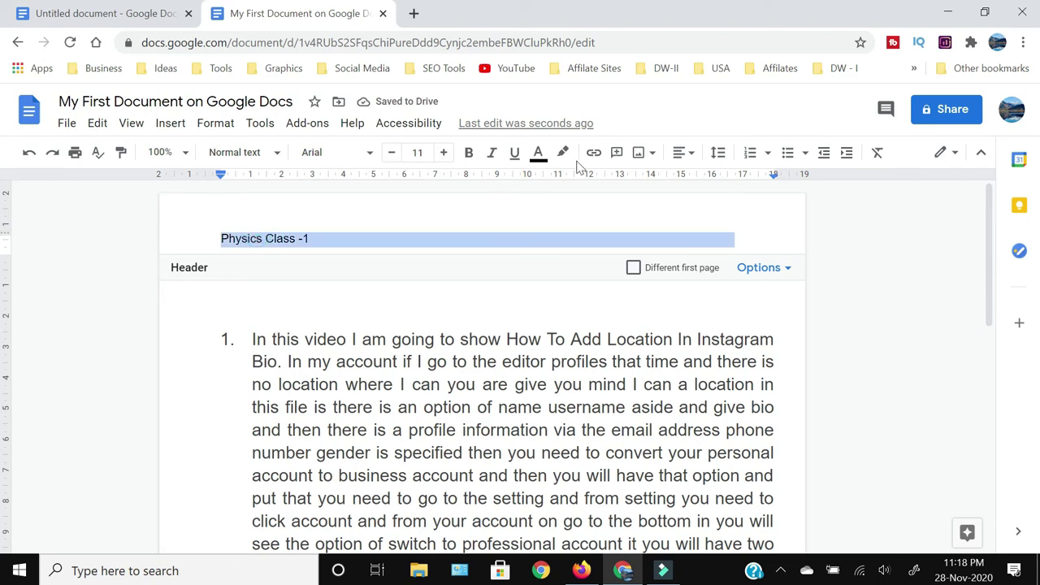
left_click(492, 152)
left_click(779, 338)
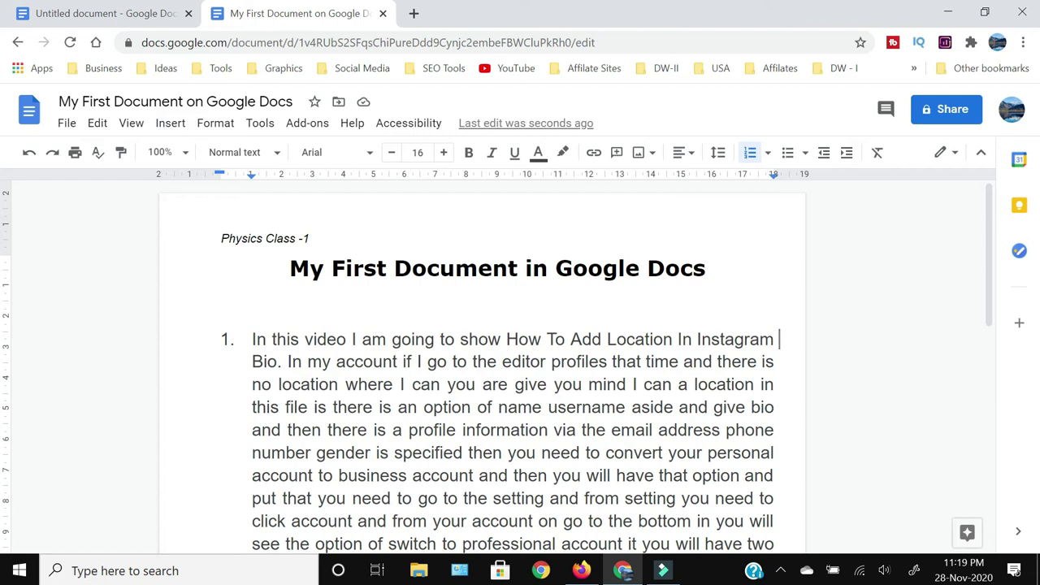
Insert page numbers in the upper-right corner of the header, starting from the first page.
left_click(172, 124)
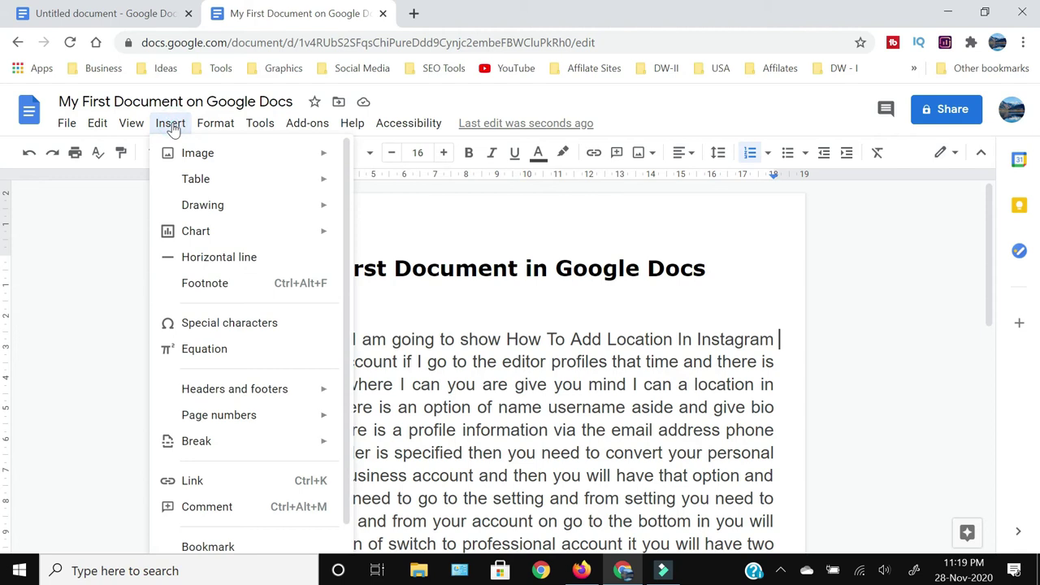
mouse_move(224, 429)
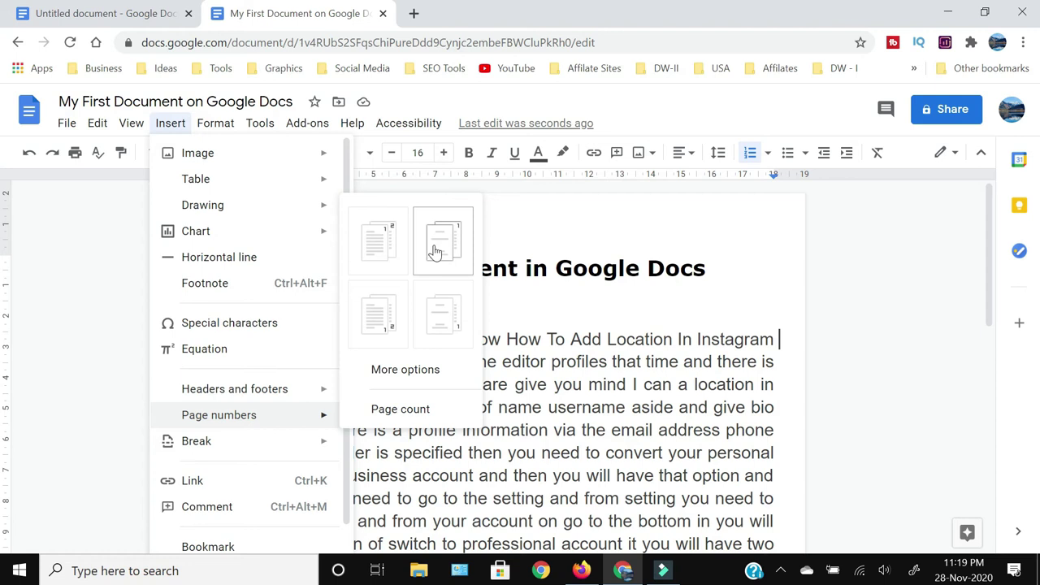
left_click(388, 246)
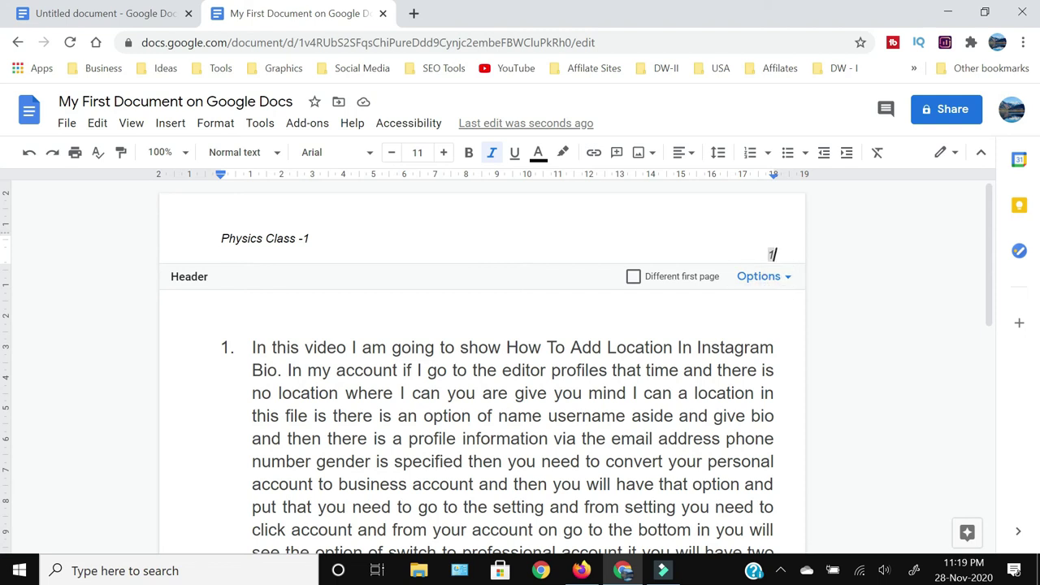
left_click(750, 280)
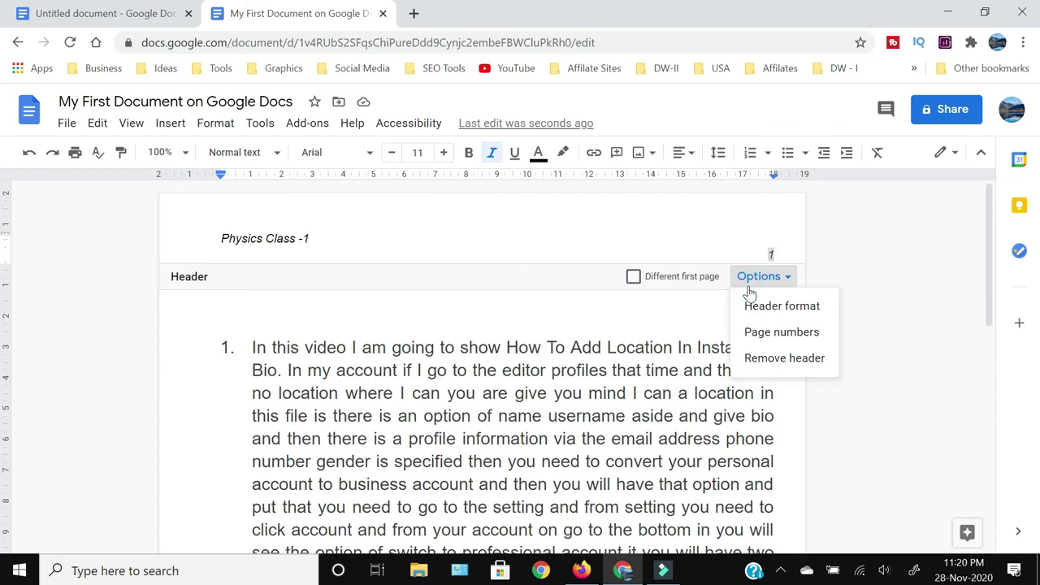
left_click(901, 310)
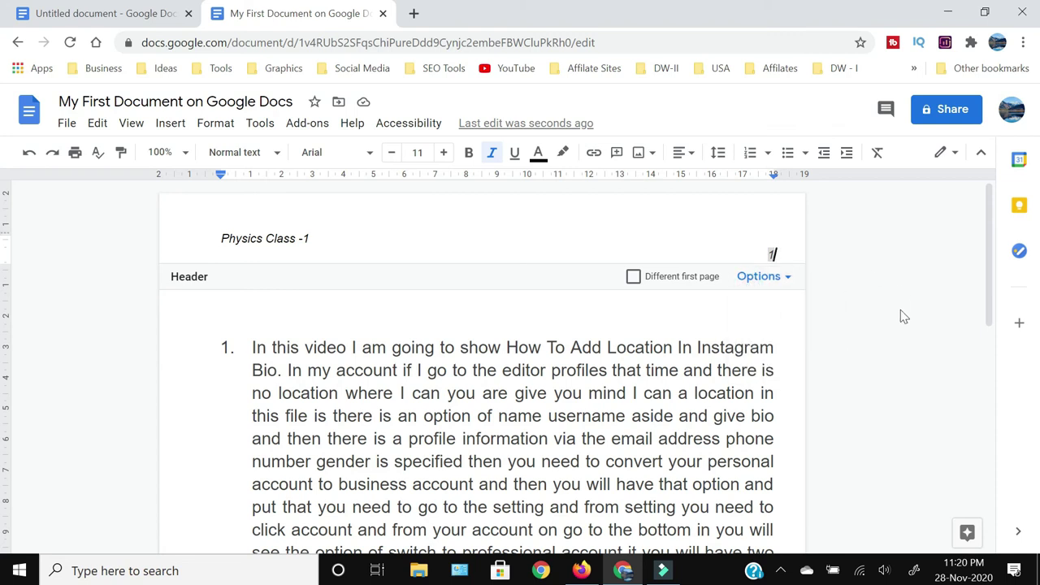
scroll(903, 378, "down", 10)
scroll(907, 385, "down", 1)
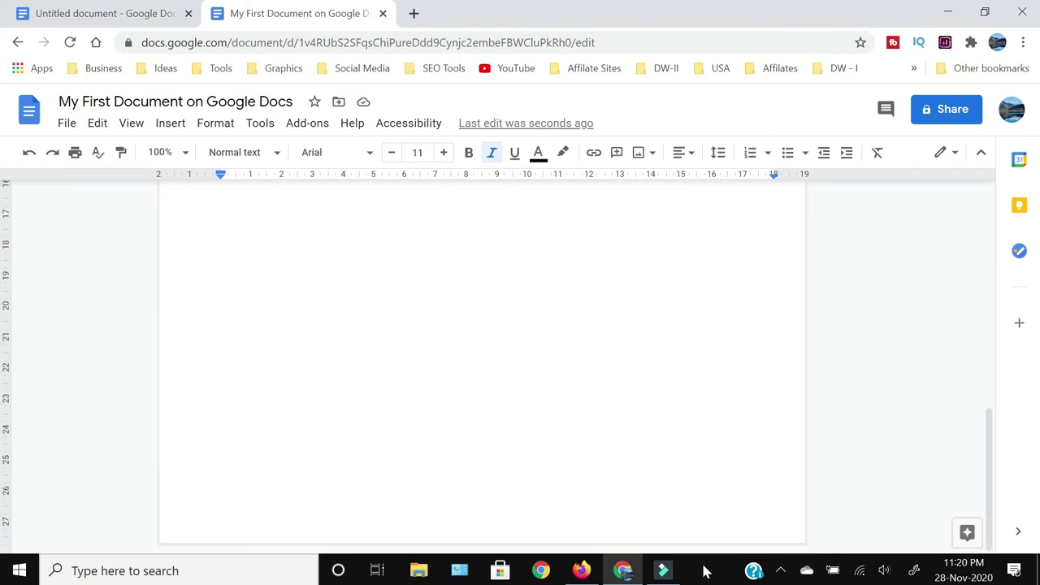
double_click(696, 517)
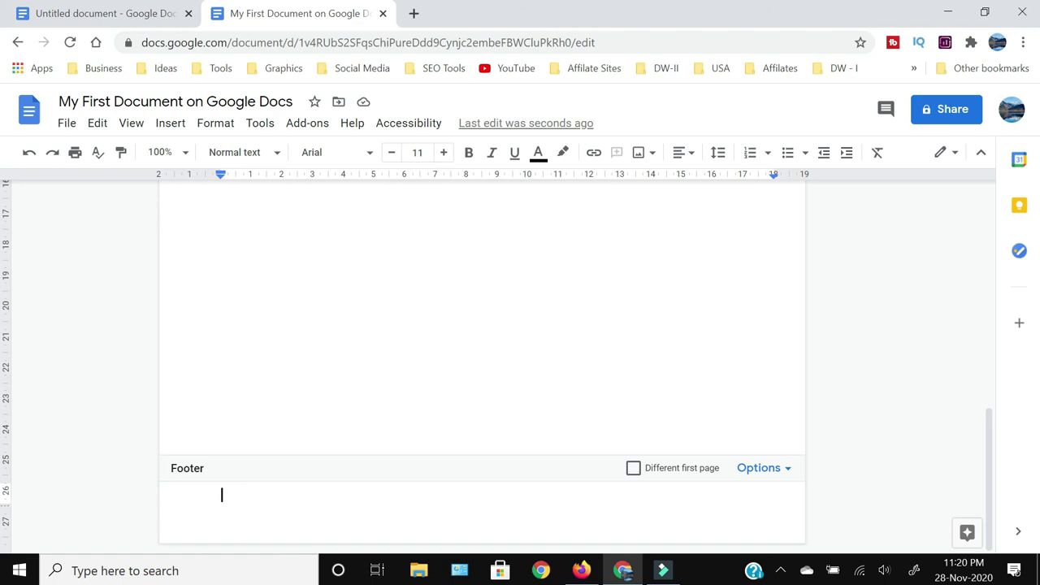
key("Escape")
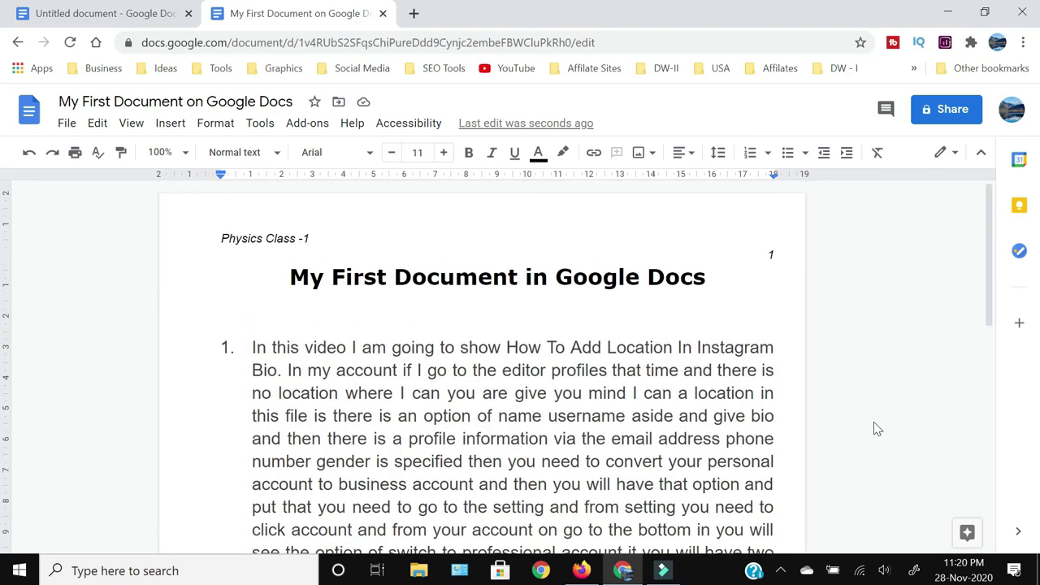
left_click(859, 400)
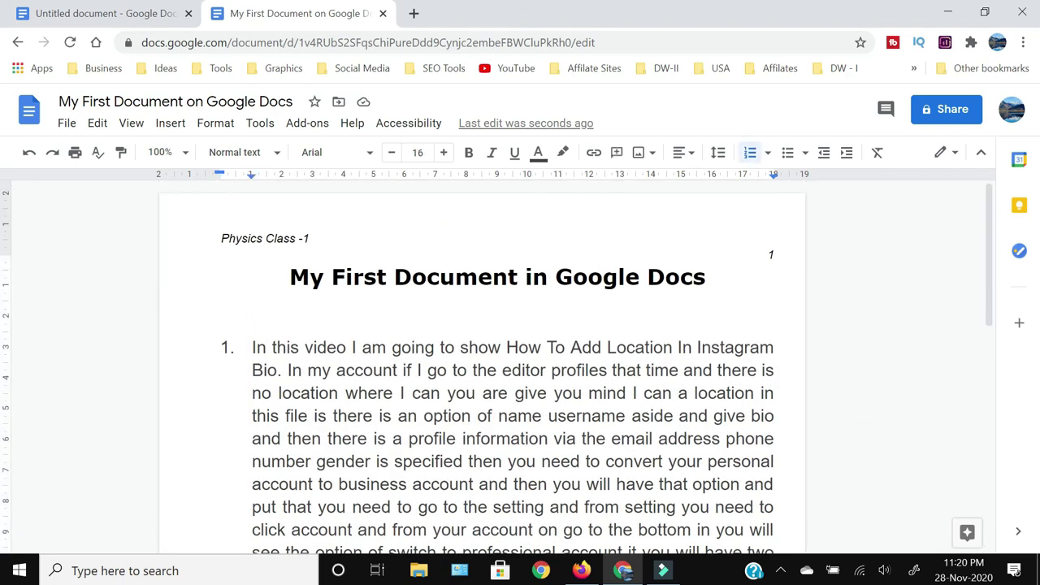
Insert a blank line above the title to separate it from the header.
left_click(498, 307)
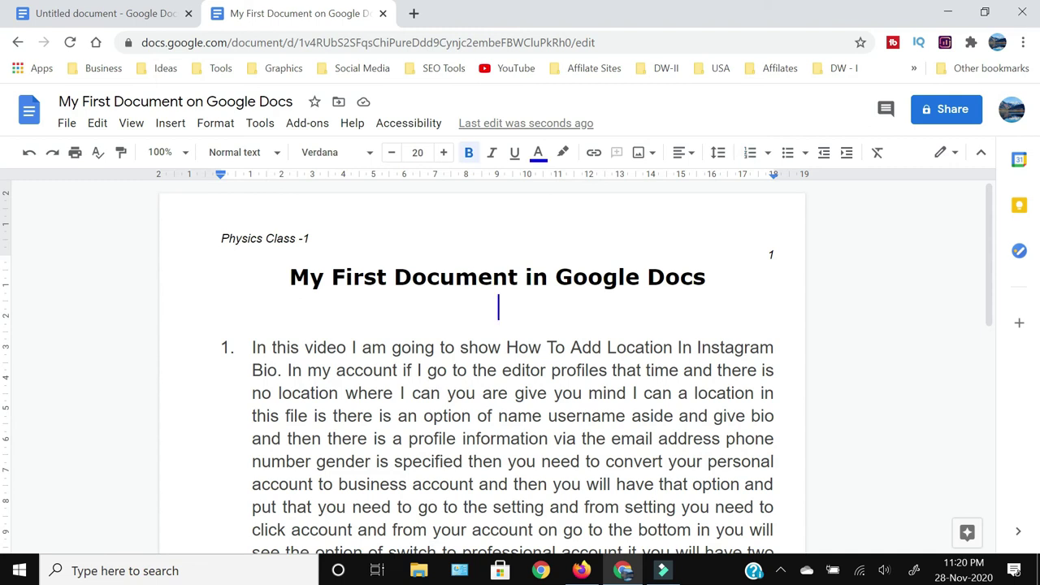
key("Return")
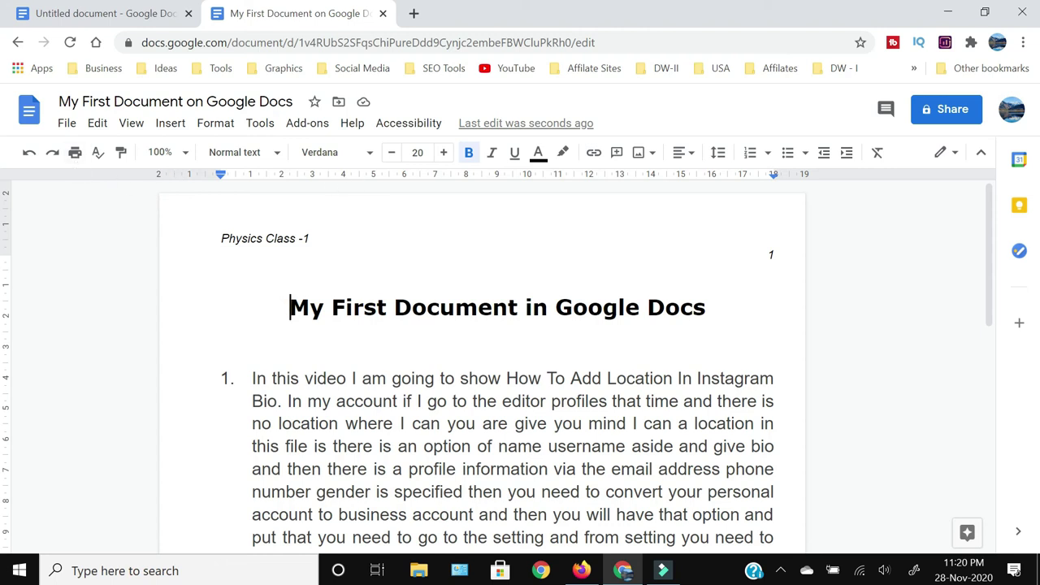
left_click(549, 307)
left_click(383, 399)
scroll(383, 399, "down", 2)
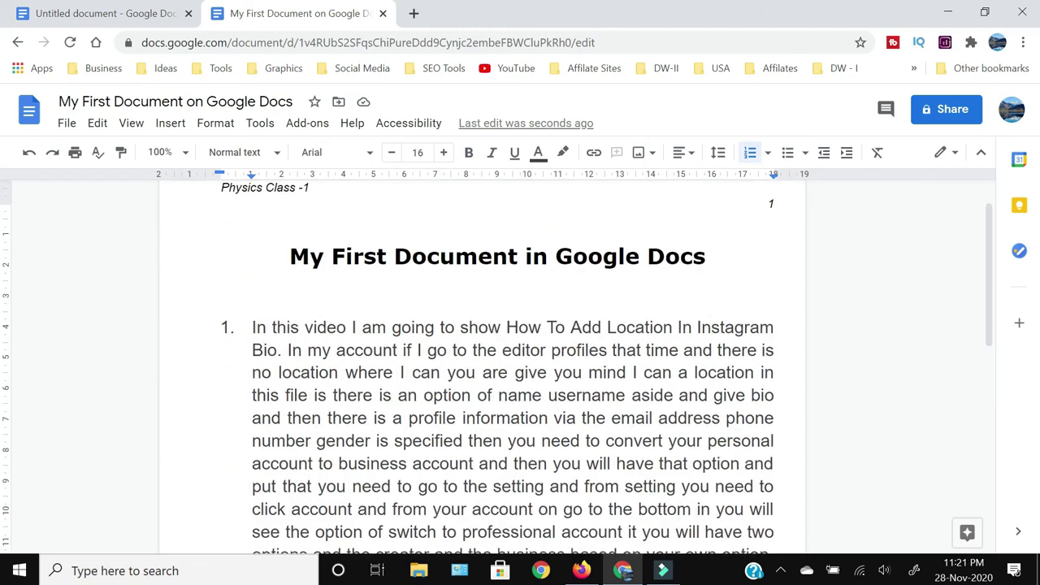
scroll(496, 368, "down", 1)
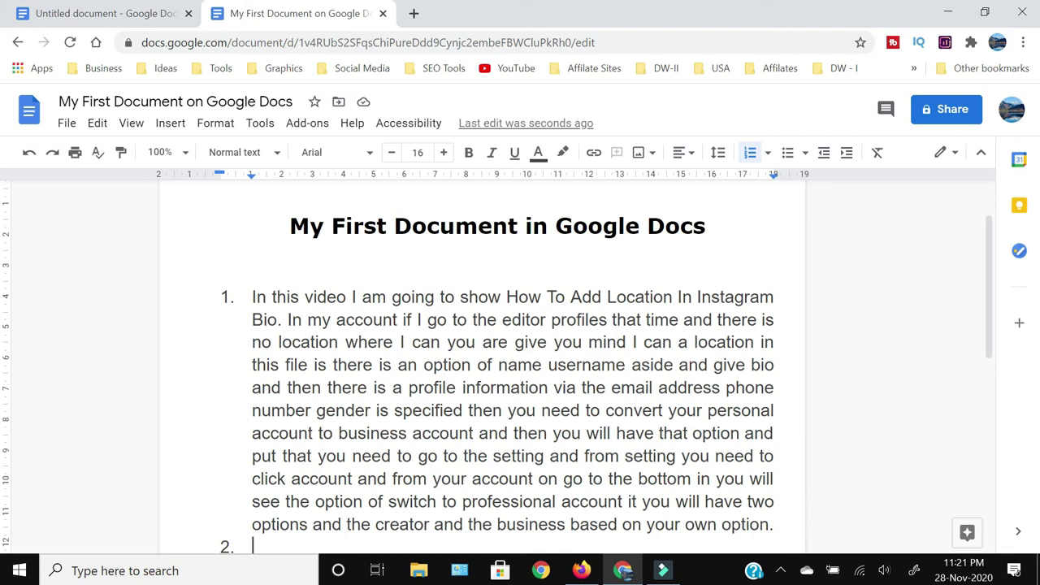
Close My First Document on Google Docs, reopen it from the Docs file list, and place the cursor in the empty second list item.
left_click(384, 14)
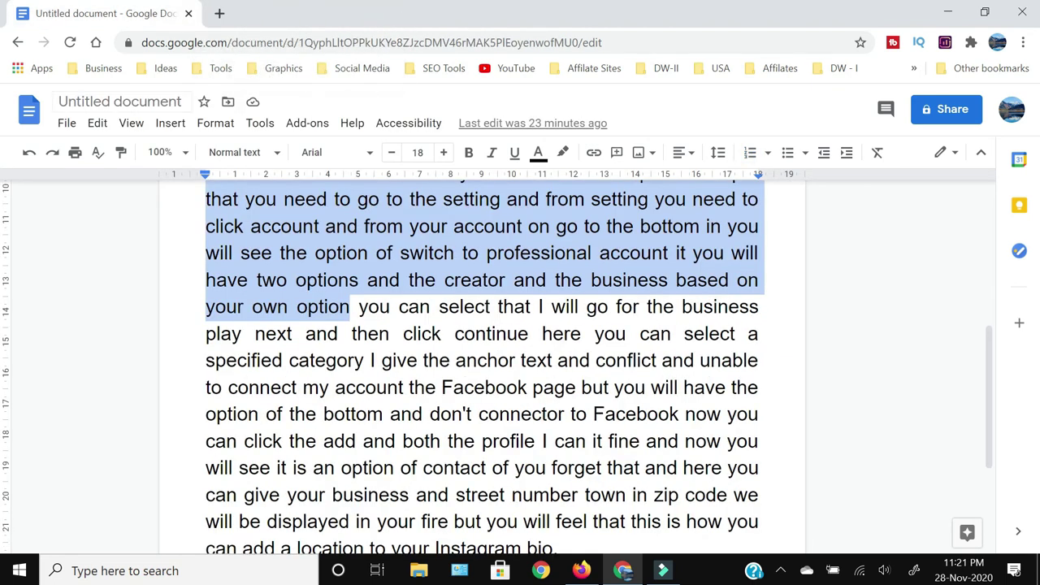
left_click(32, 69)
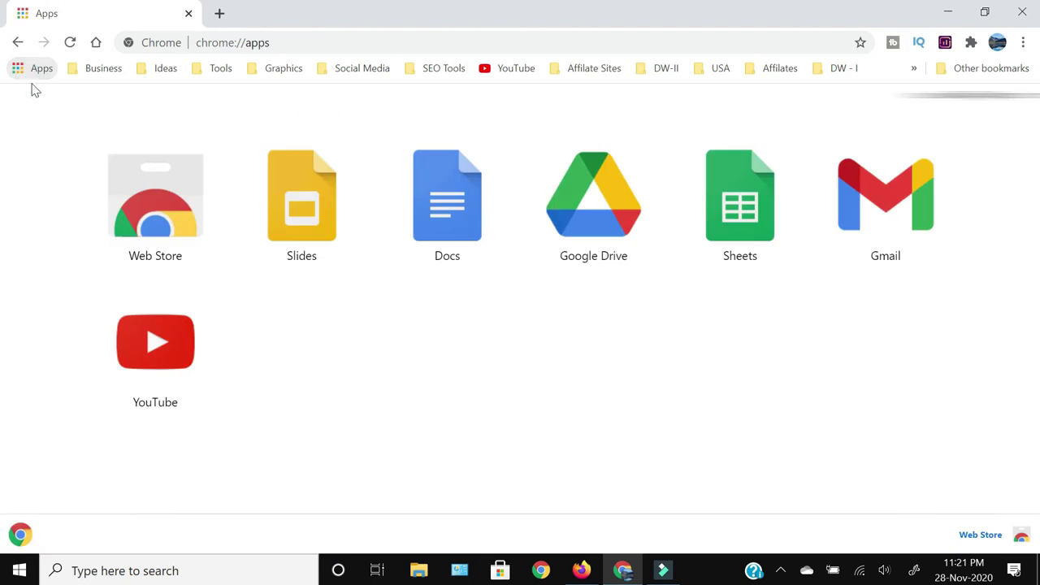
left_click(476, 235)
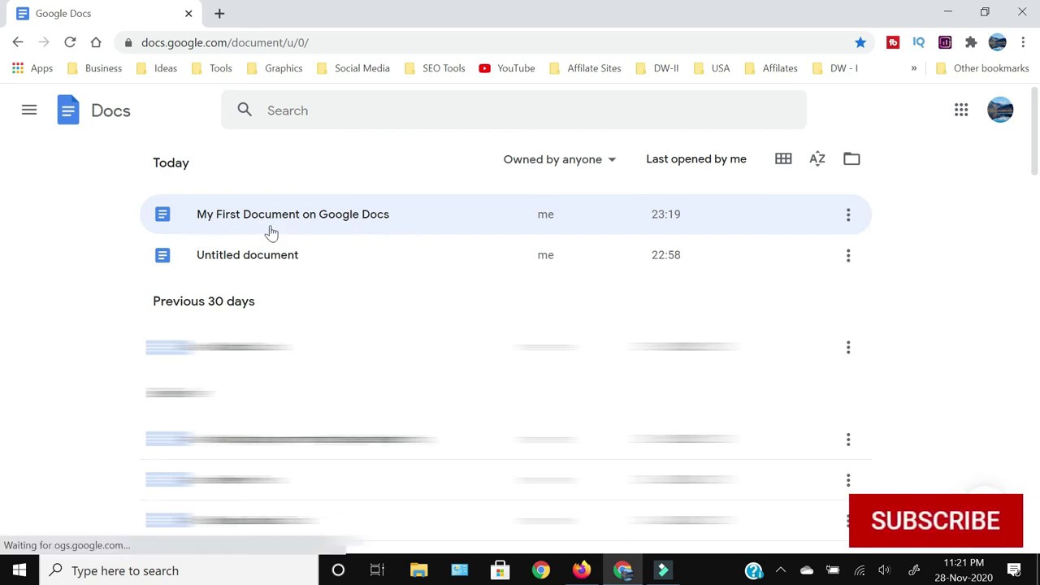
left_click(319, 224)
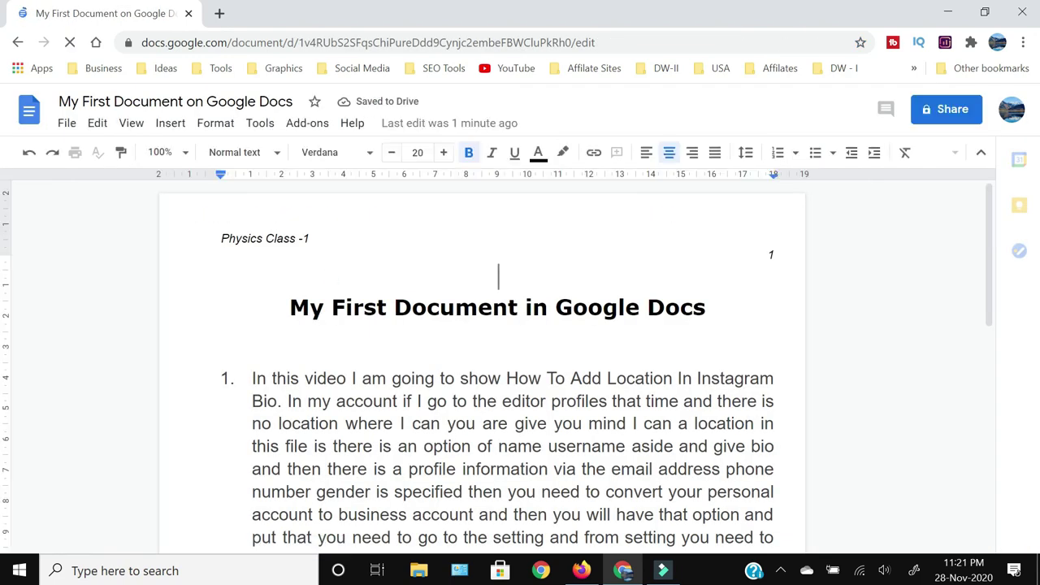
scroll(514, 366, "down", 3)
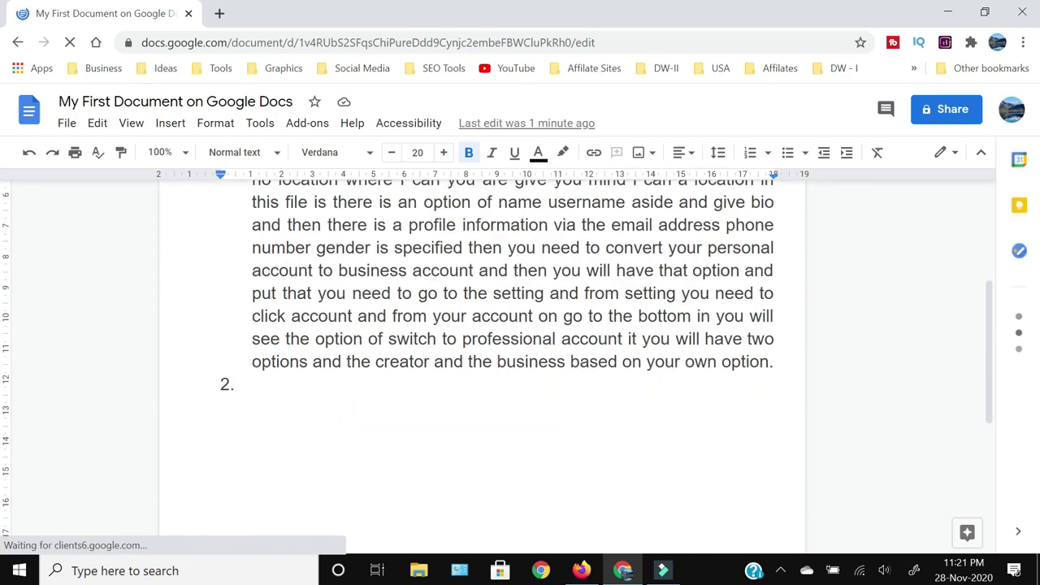
left_click(286, 385)
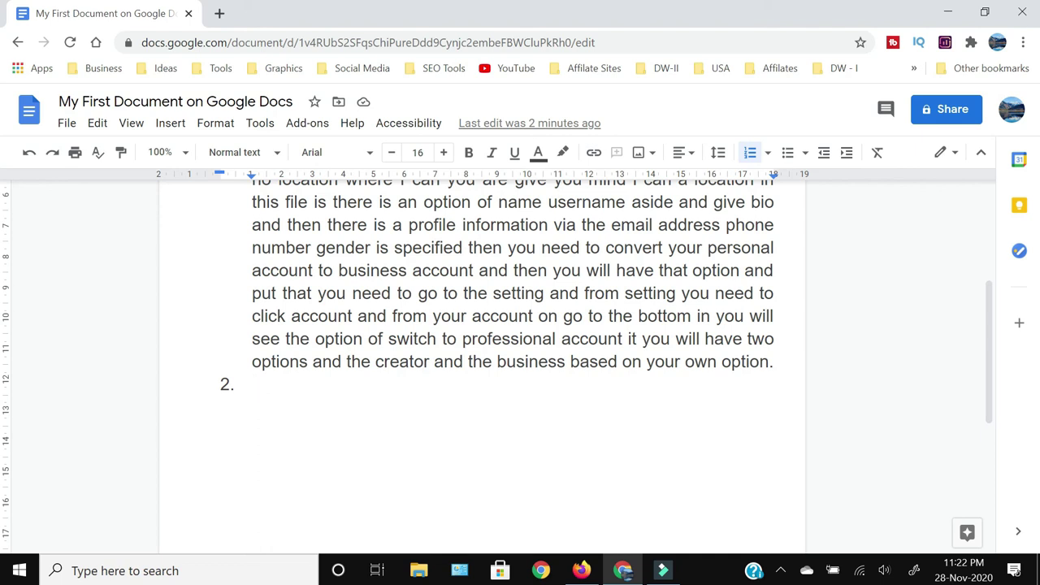
Download the document as a PDF to the Desktop, named My First Document on Google Docs, and open the downloaded file.
left_click(67, 126)
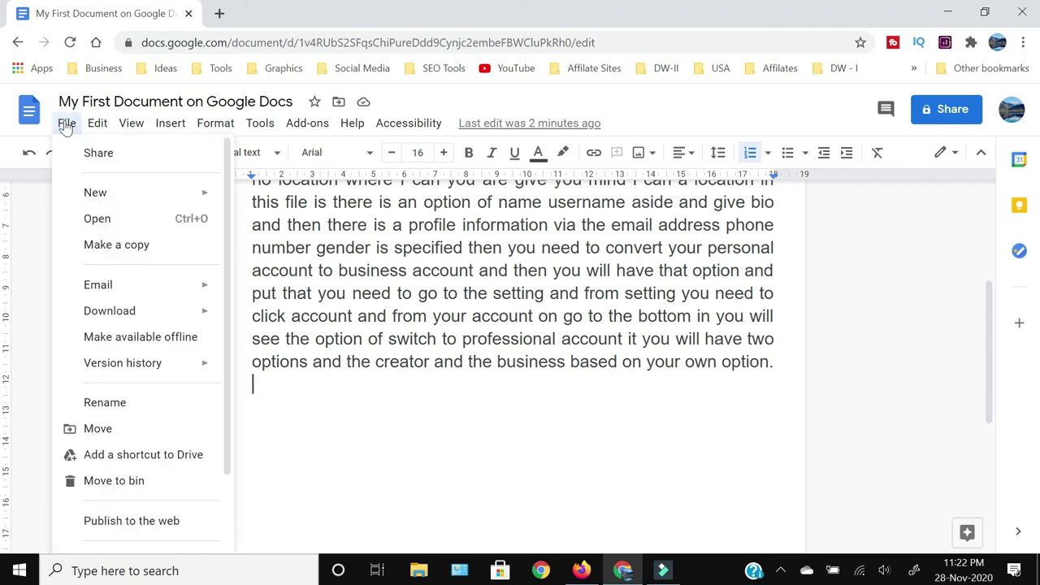
mouse_move(138, 309)
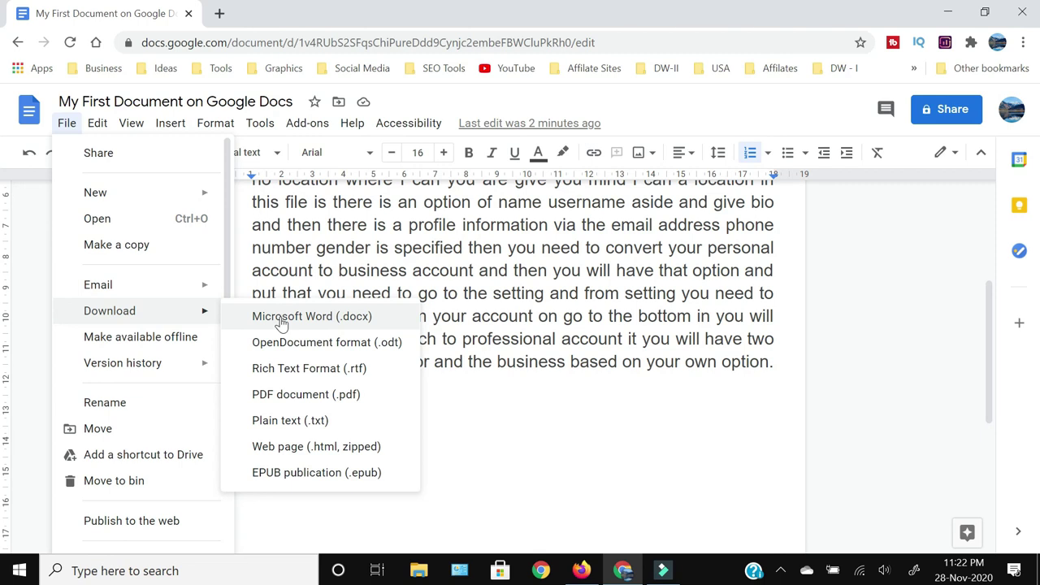
left_click(327, 396)
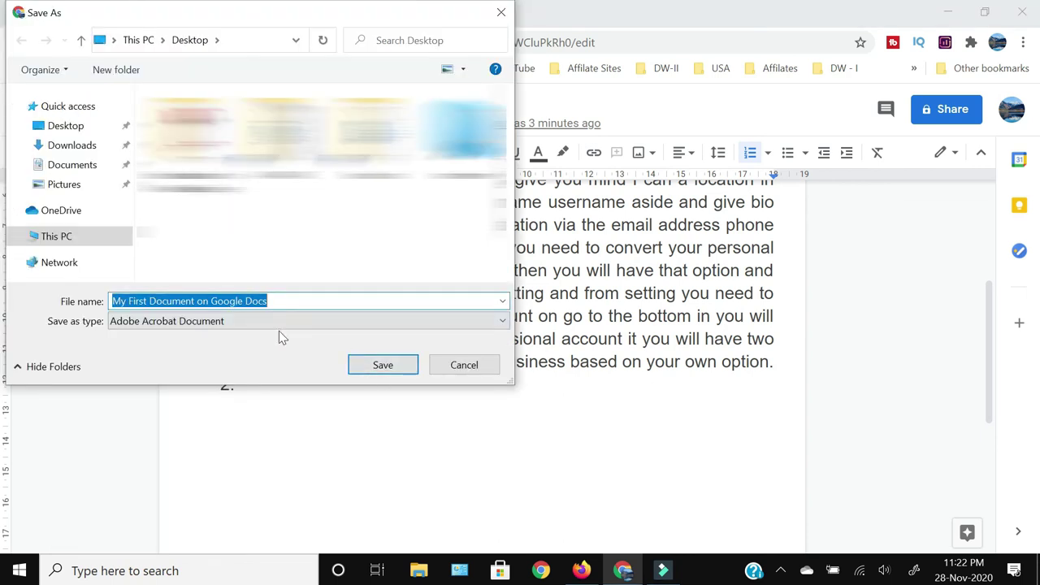
left_click(362, 369)
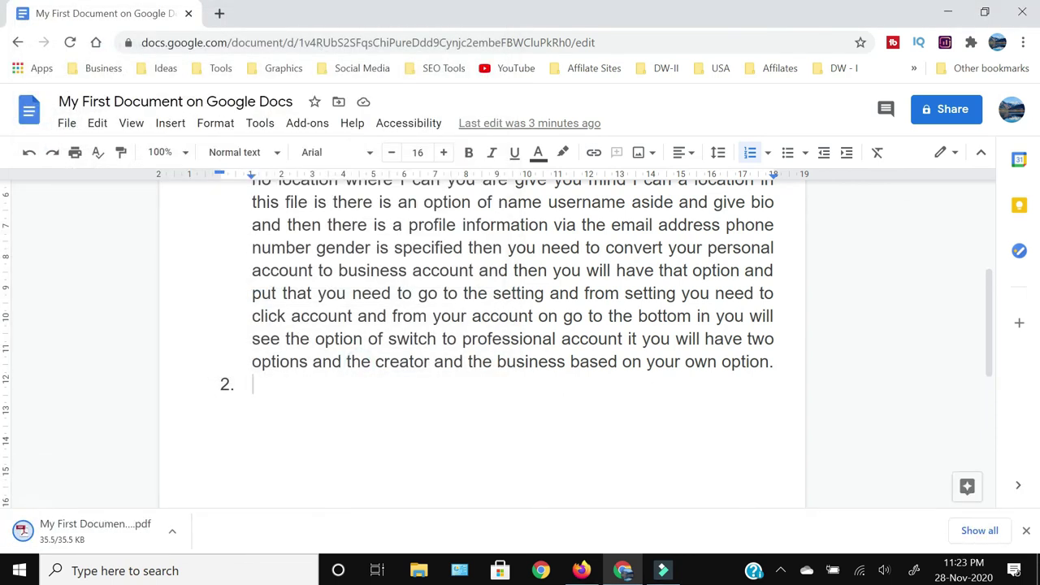
left_click(80, 541)
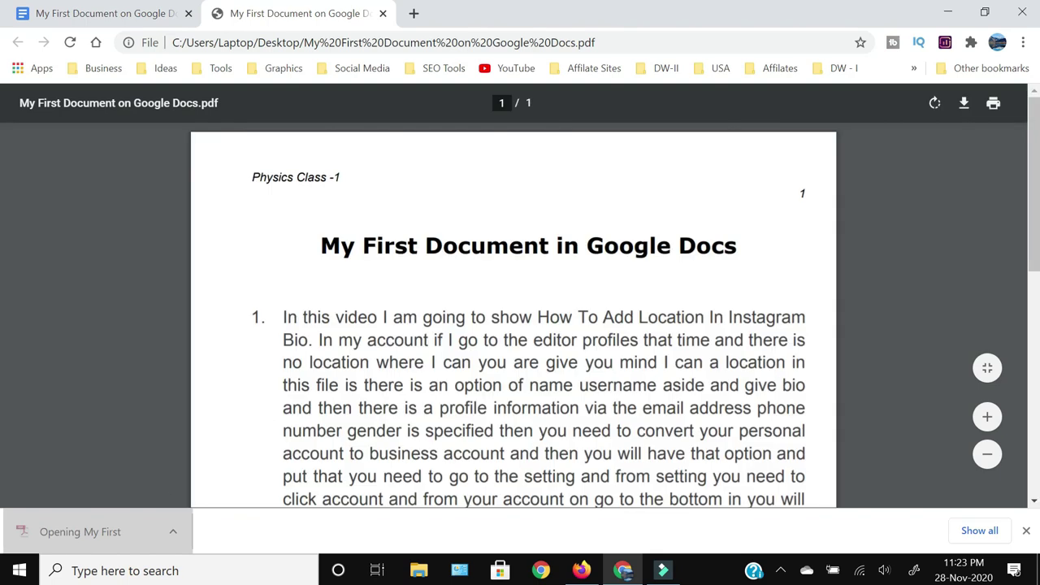
Look over the header, title and body text in the downloaded PDF and close it to return to the document.
scroll(315, 303, "down", 6)
scroll(315, 303, "up", 6)
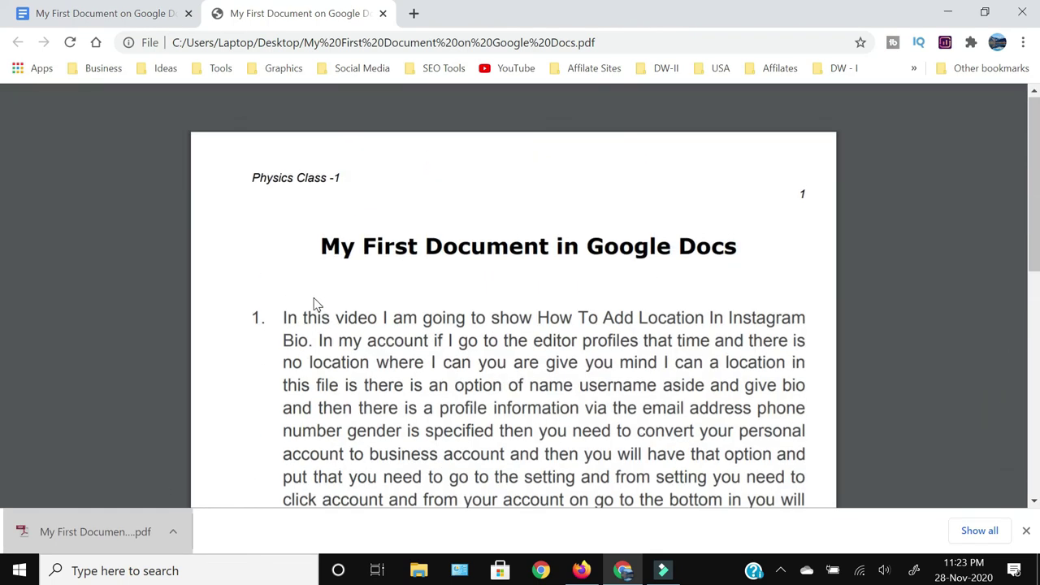
scroll(315, 303, "down", 2)
scroll(514, 316, "up", 2)
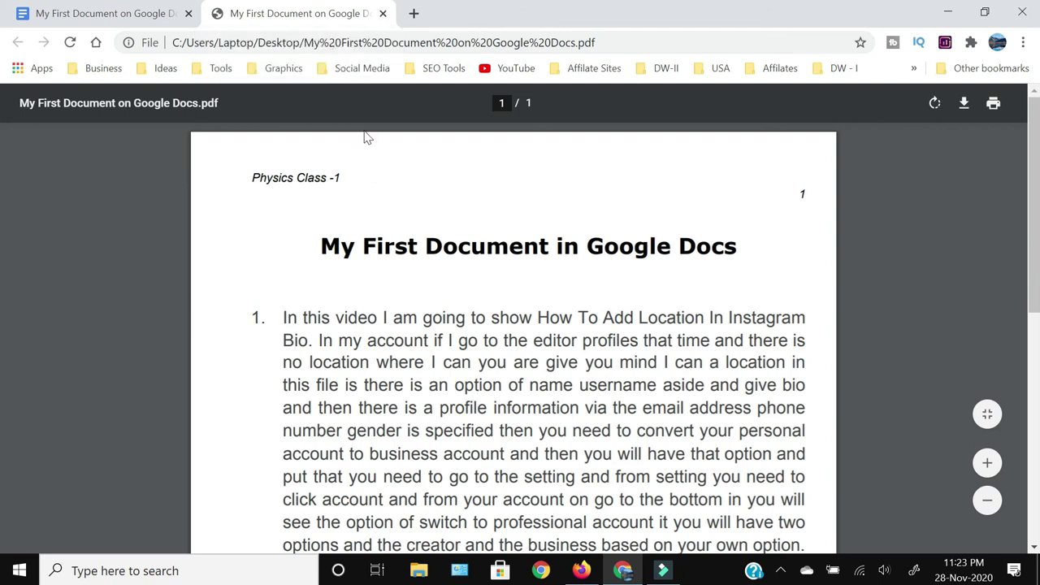
left_click(382, 14)
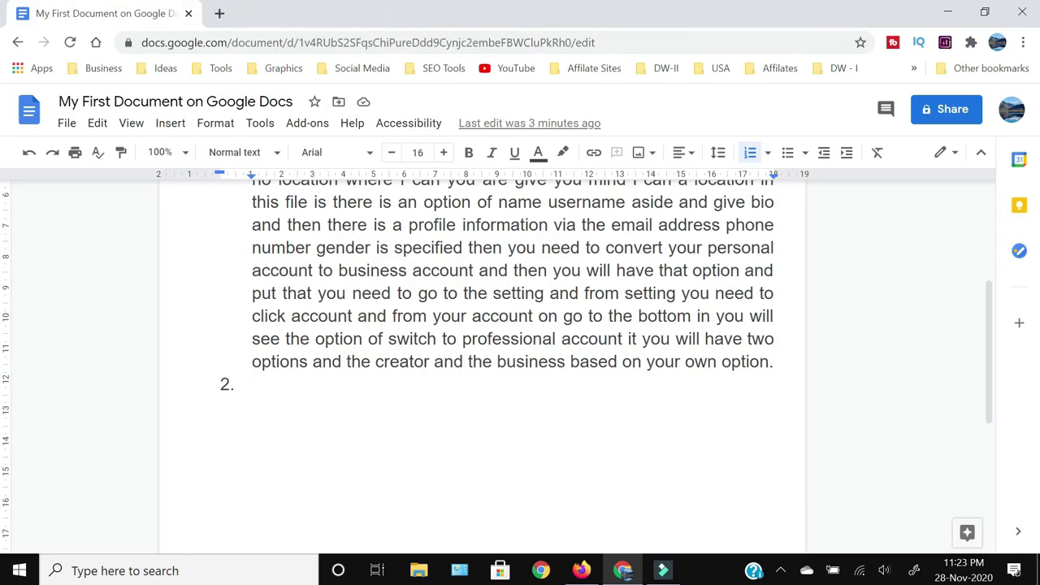
Copy the document's sharing link from the share settings and close them.
left_click(67, 124)
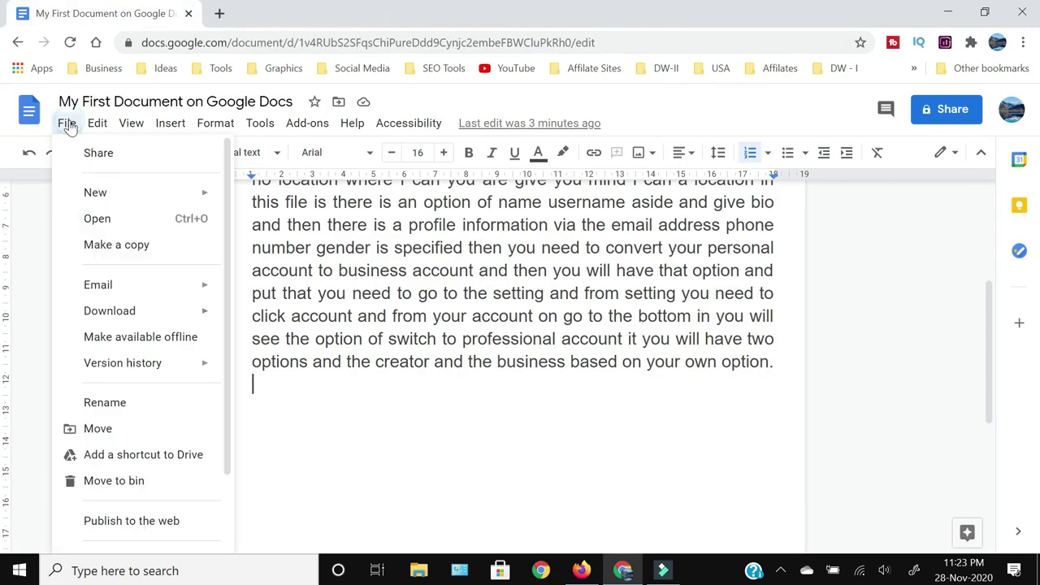
left_click(99, 160)
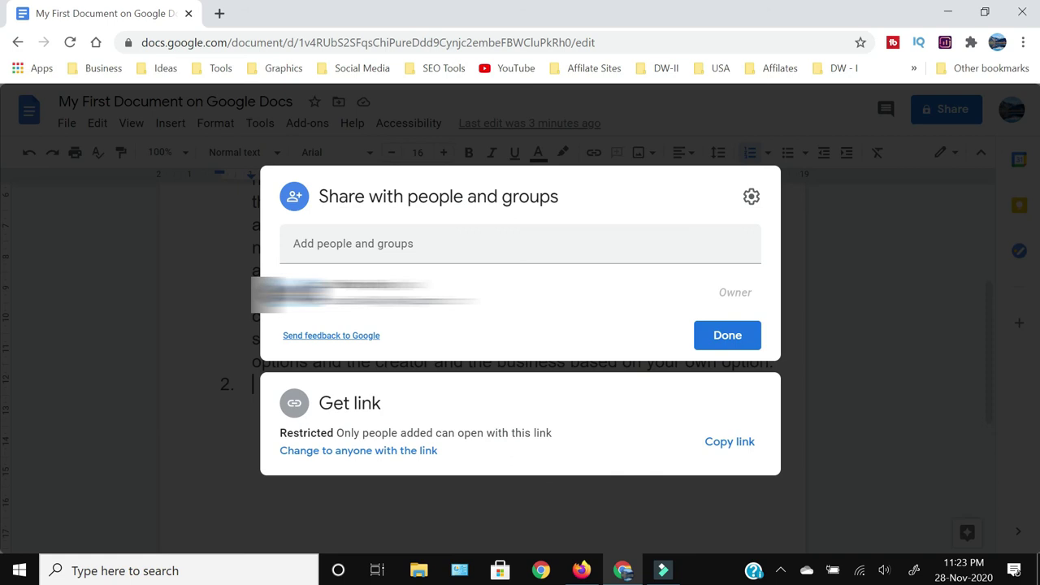
left_click(732, 446)
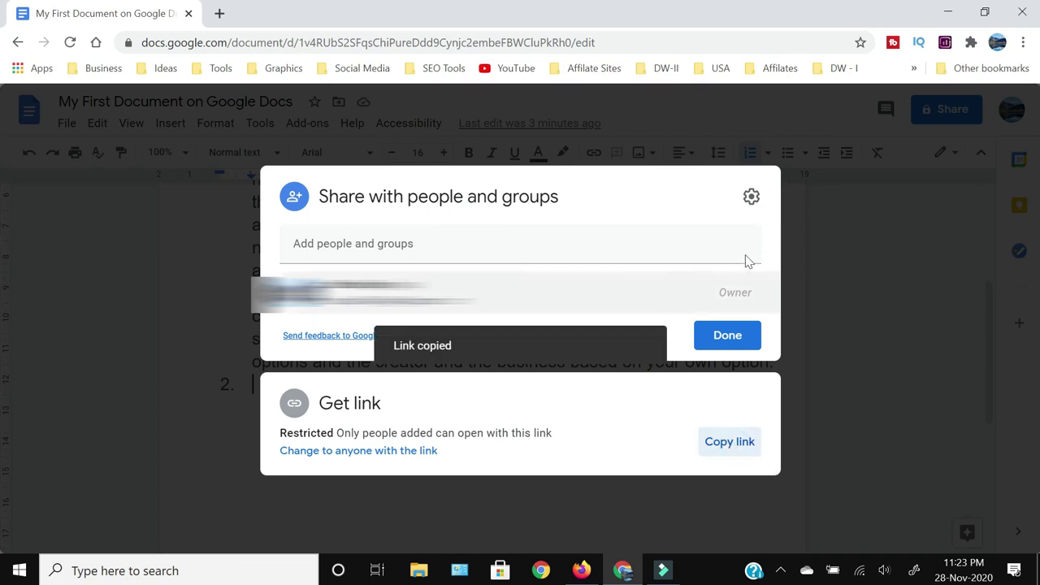
left_click(880, 273)
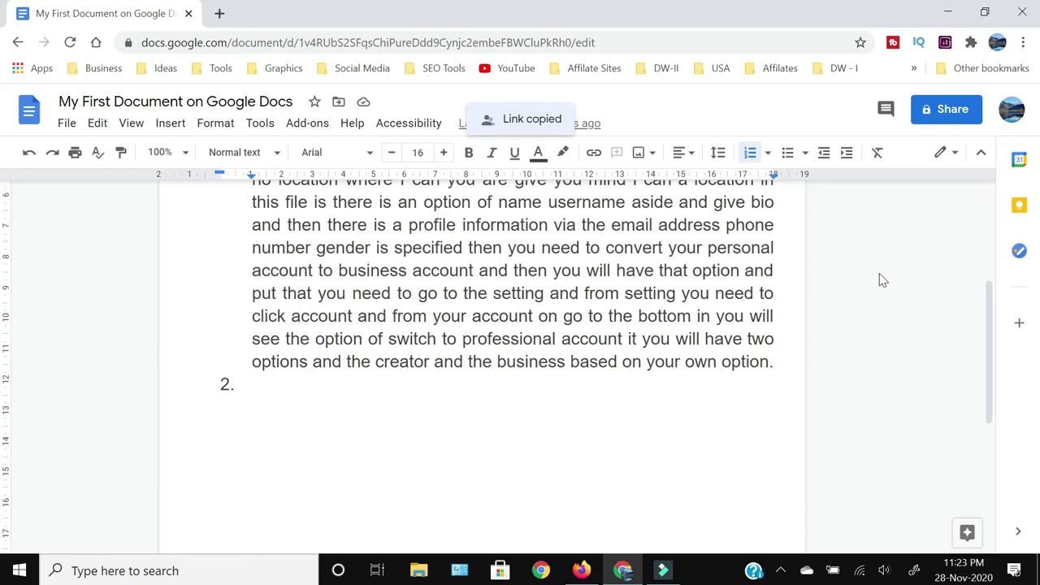